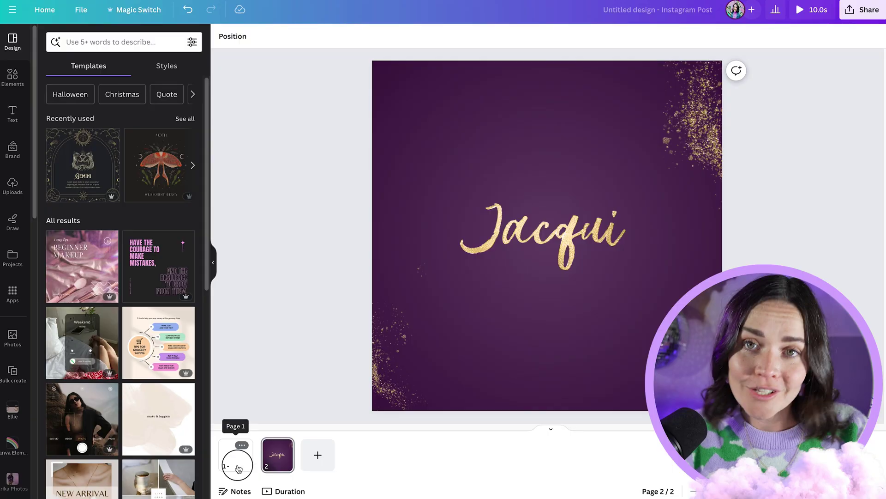
# Add a text box on the blank first page reading "Live Your Dreams" on two lines.
pyautogui.click(488, 161)
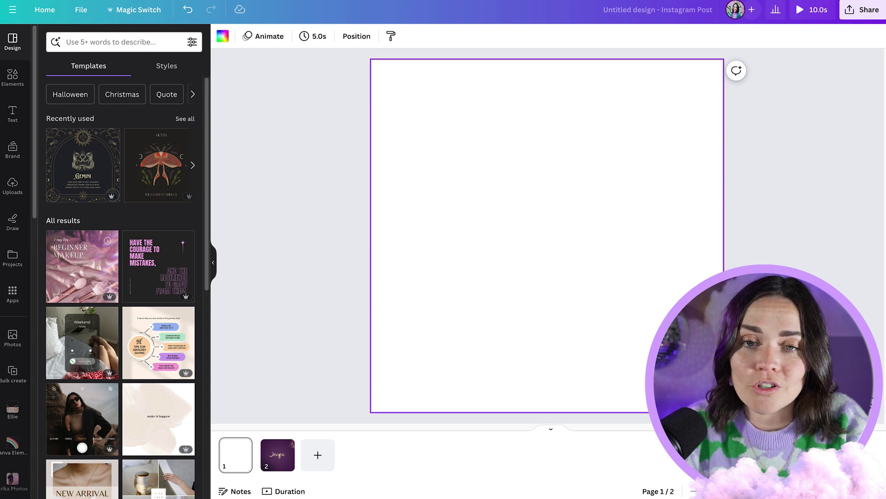
pyautogui.press('t')
pyautogui.click(514, 280)
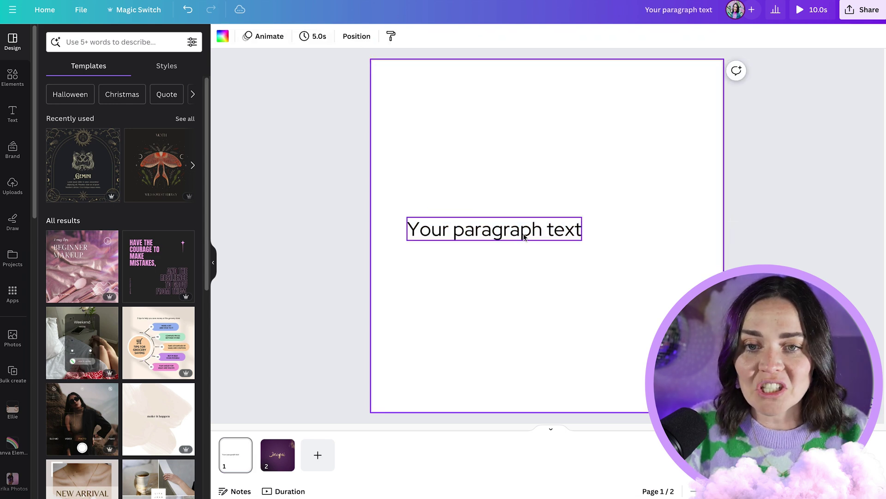
pyautogui.moveTo(523, 234); pyautogui.dragTo(552, 201)
pyautogui.doubleClick(553, 202)
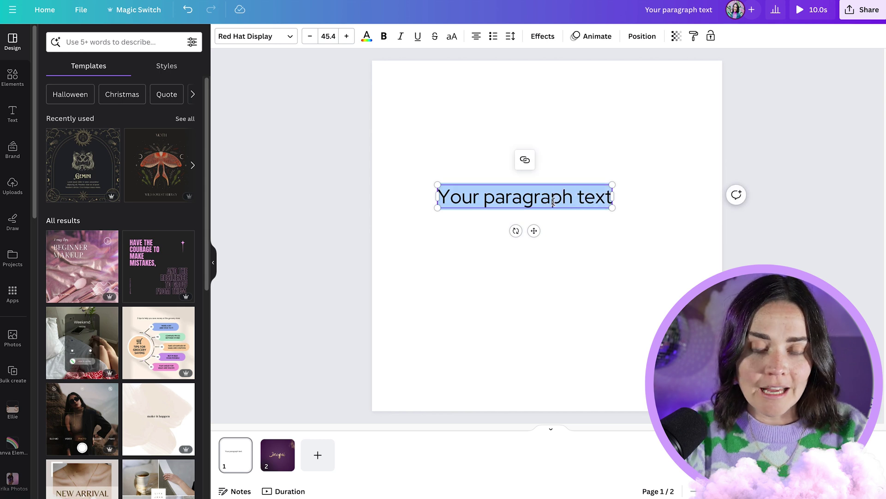
pyautogui.write('Live Your')
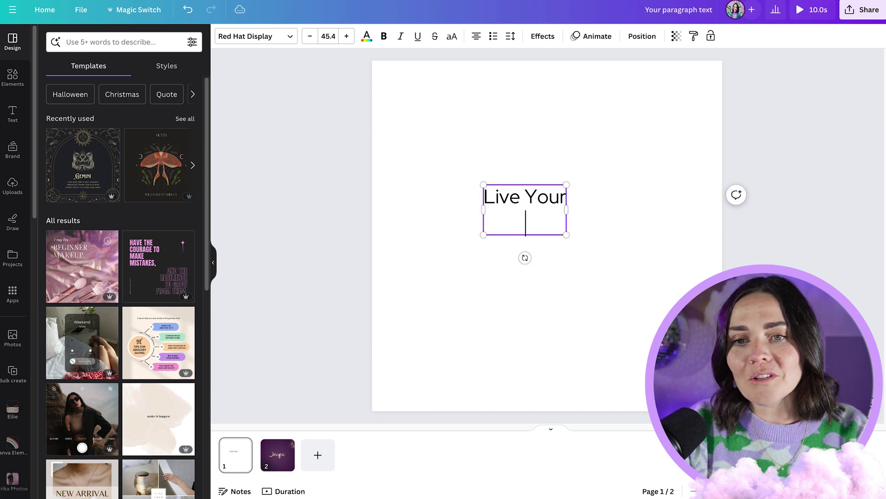
pyautogui.write(' Dreams')
# Change the text's font to Gustolle and enlarge it to about size 166.
pyautogui.hotkey('ctrl', 'a')
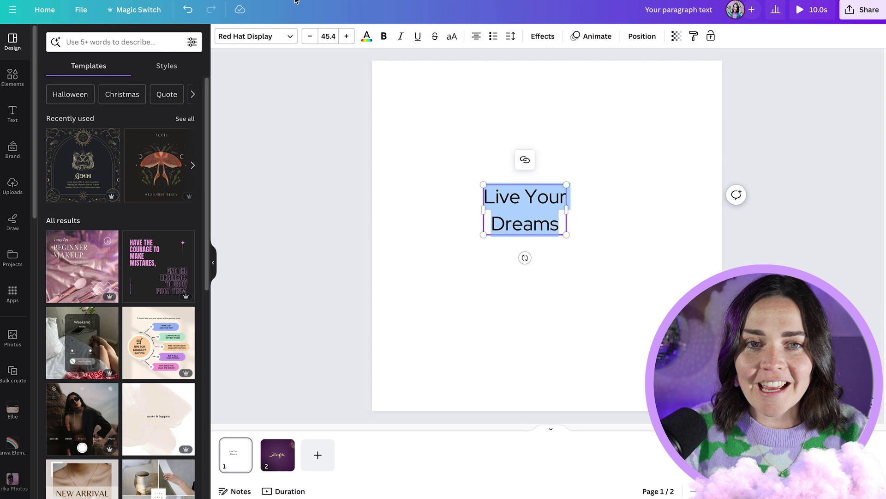
pyautogui.click(282, 37)
pyautogui.scroll(-3, 190, 190)
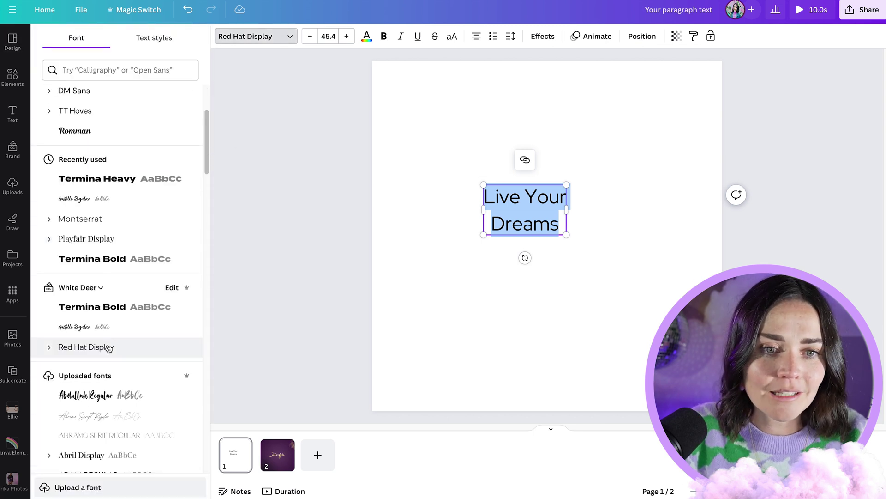
pyautogui.click(83, 327)
pyautogui.moveTo(545, 235); pyautogui.dragTo(647, 354)
pyautogui.moveTo(567, 269); pyautogui.dragTo(550, 255)
# Tighten the text's line spacing to 0.59, then enlarge it to about size 221, centred on the page.
pyautogui.click(510, 36)
pyautogui.moveTo(563, 104); pyautogui.dragTo(516, 105)
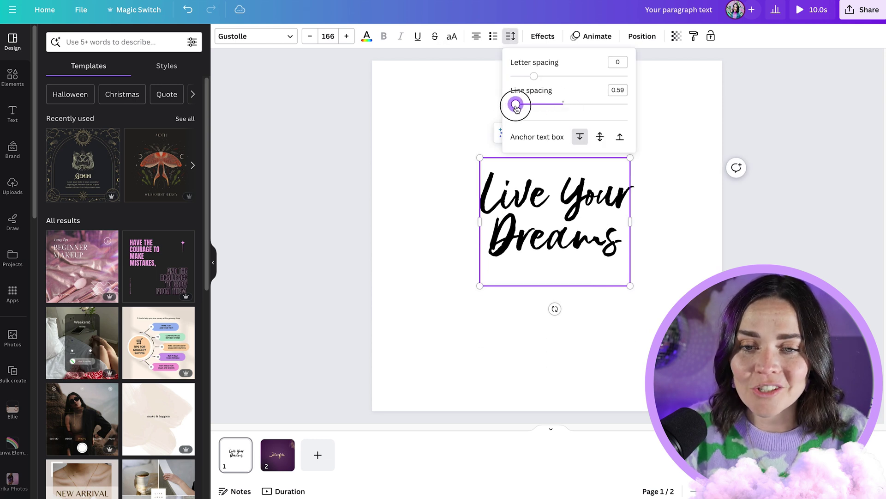
pyautogui.click(637, 276)
pyautogui.moveTo(629, 283); pyautogui.dragTo(680, 329)
pyautogui.moveTo(615, 254); pyautogui.dragTo(582, 252)
pyautogui.click(336, 211)
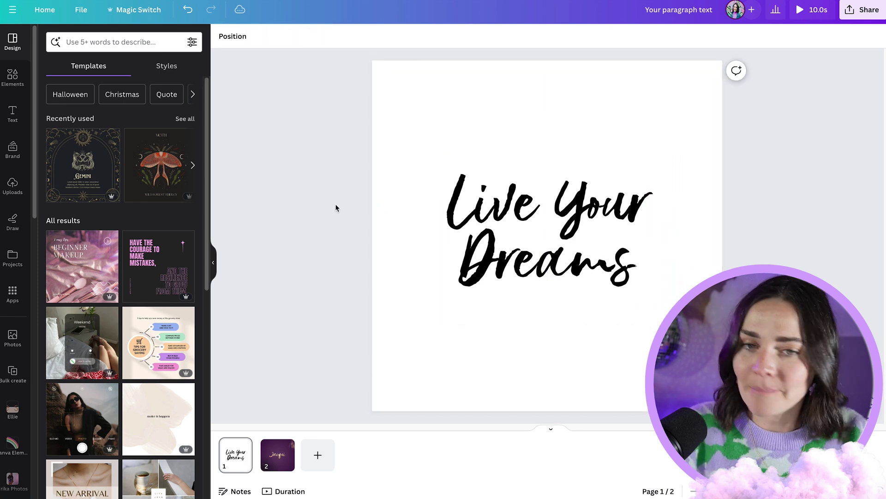
# Search the Canva apps for "morph" and open Magic Morph with the "Live Your Dreams" text selected.
pyautogui.click(534, 216)
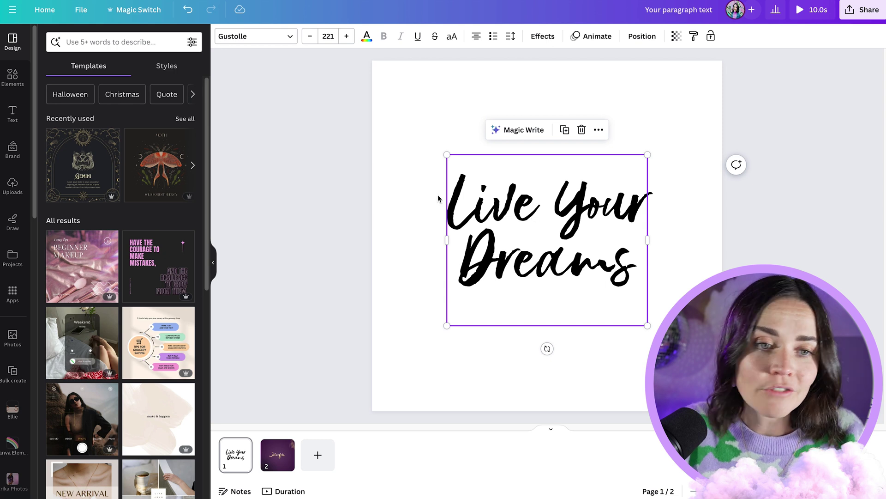
pyautogui.click(14, 294)
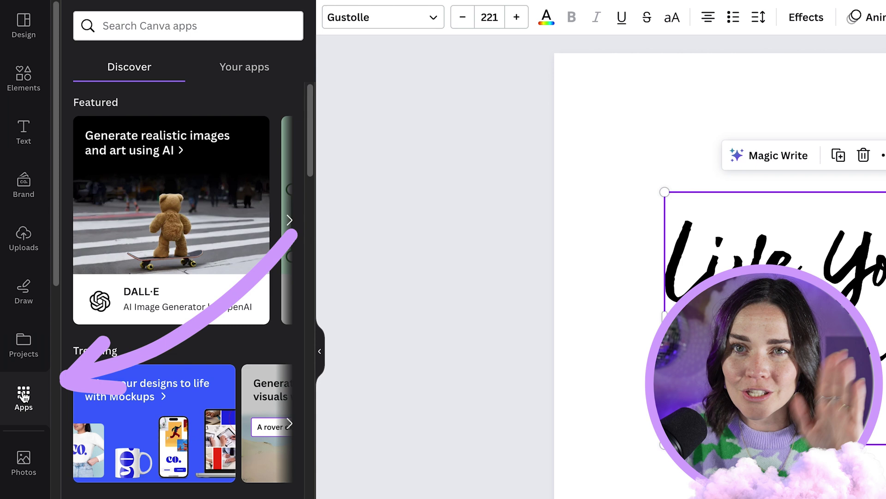
pyautogui.click(217, 25)
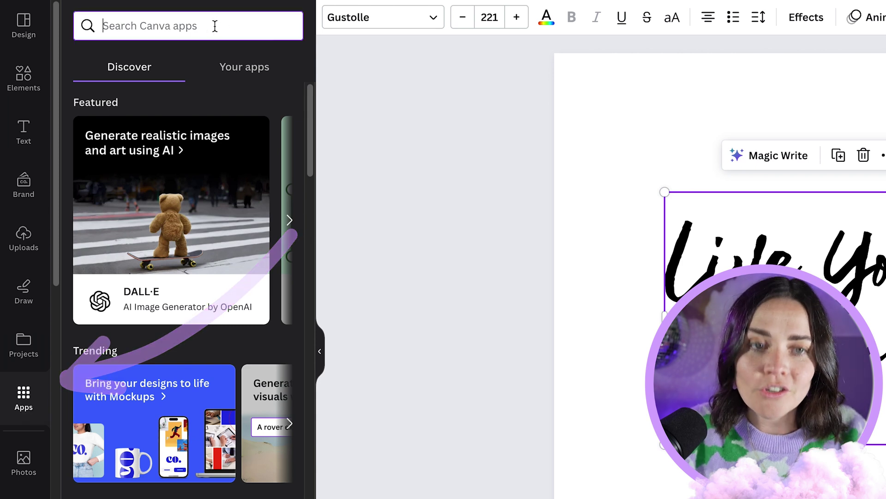
pyautogui.write('morph')
pyautogui.press('Return')
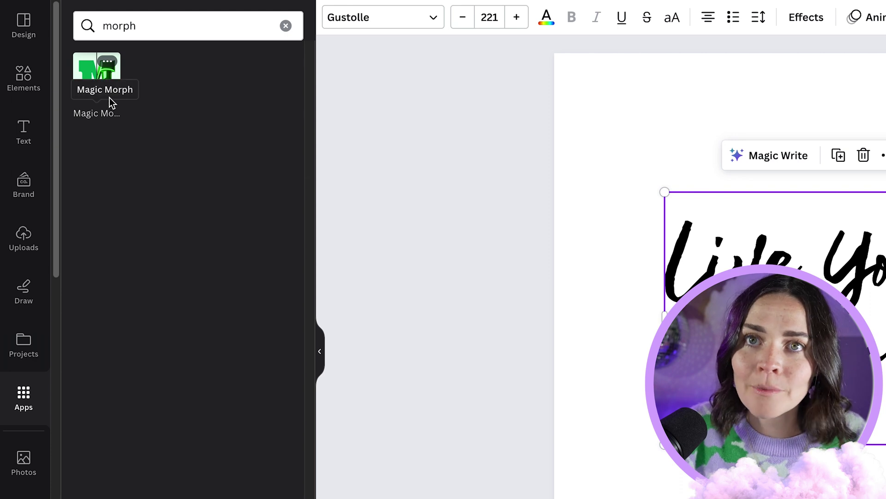
pyautogui.click(99, 82)
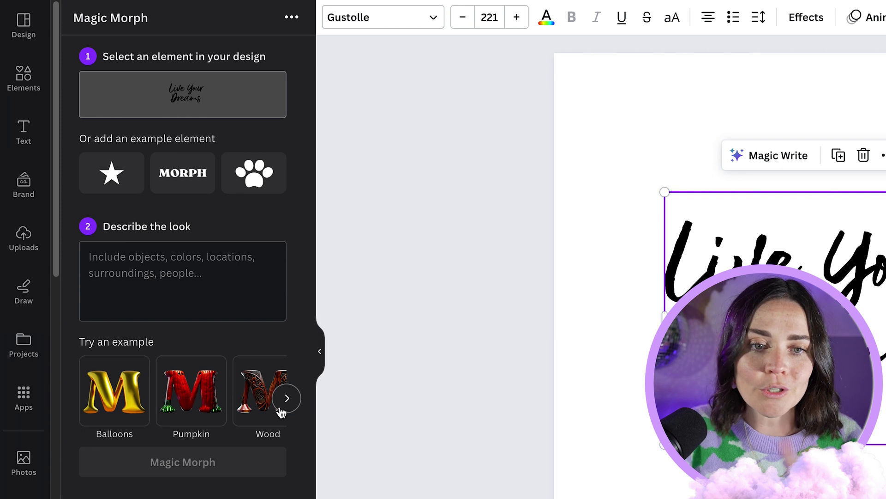
# Browse the Magic Morph example looks and try the Jewels and Party Balloons descriptions.
pyautogui.click(295, 406)
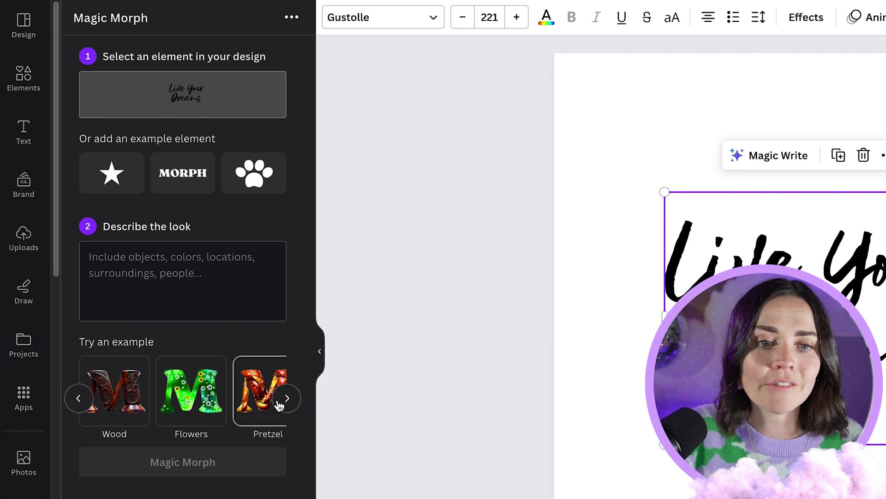
pyautogui.click(288, 398)
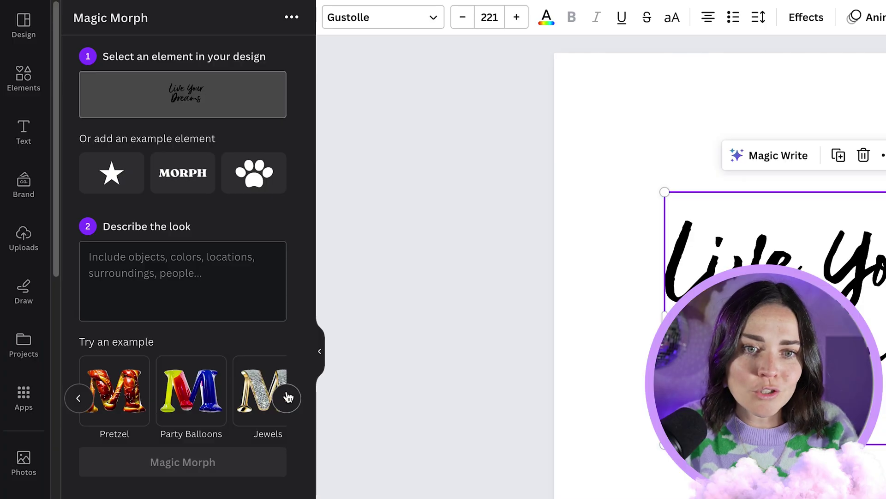
pyautogui.click(288, 397)
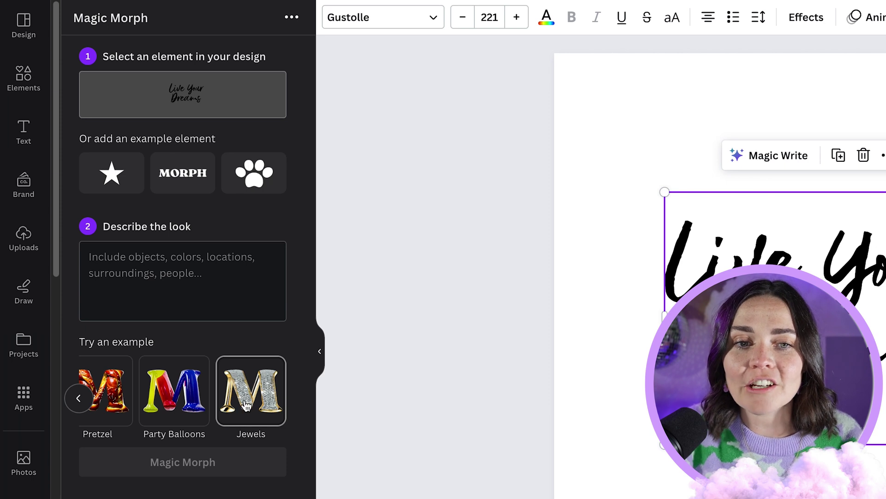
pyautogui.click(246, 405)
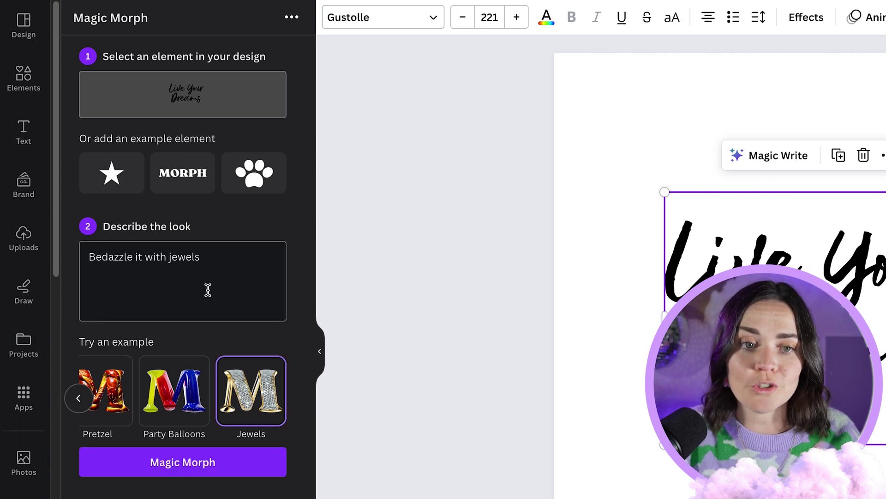
pyautogui.click(184, 413)
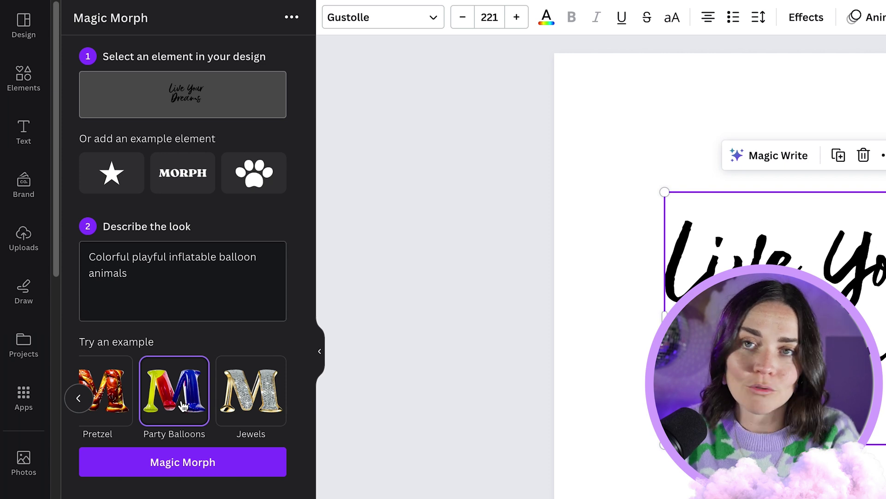
pyautogui.hscroll(-5, 182, 405)
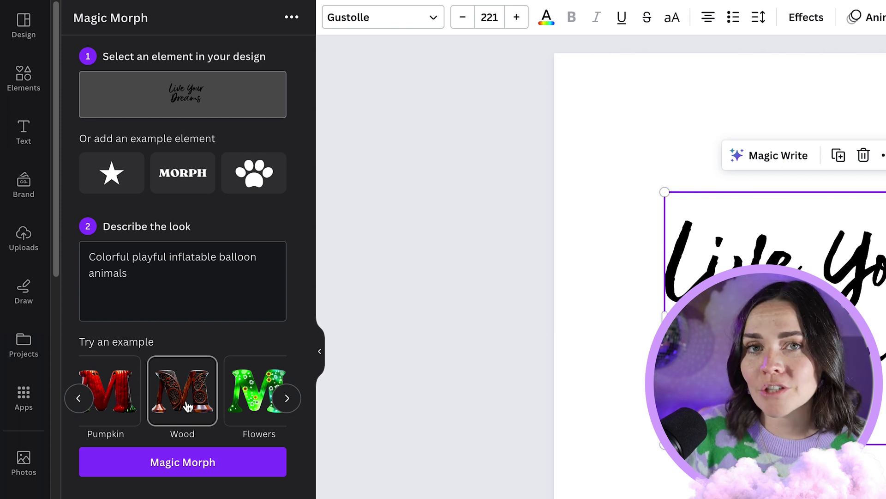
# Replace the look description with "Gold foil" and generate the Magic Morph results.
pyautogui.moveTo(176, 273); pyautogui.dragTo(87, 258)
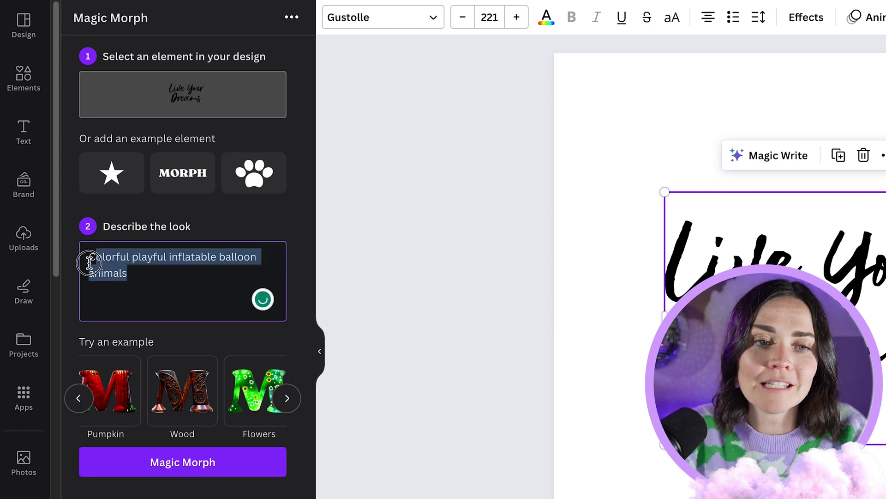
pyautogui.write('Gold foil')
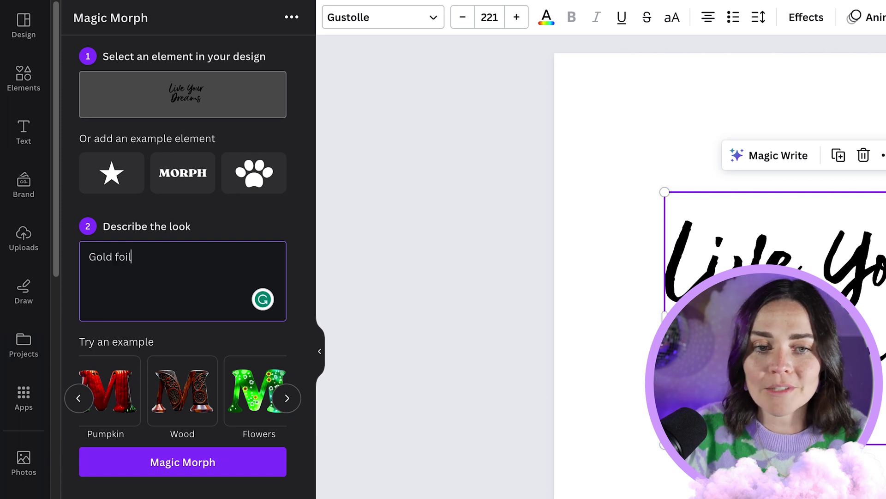
pyautogui.click(196, 459)
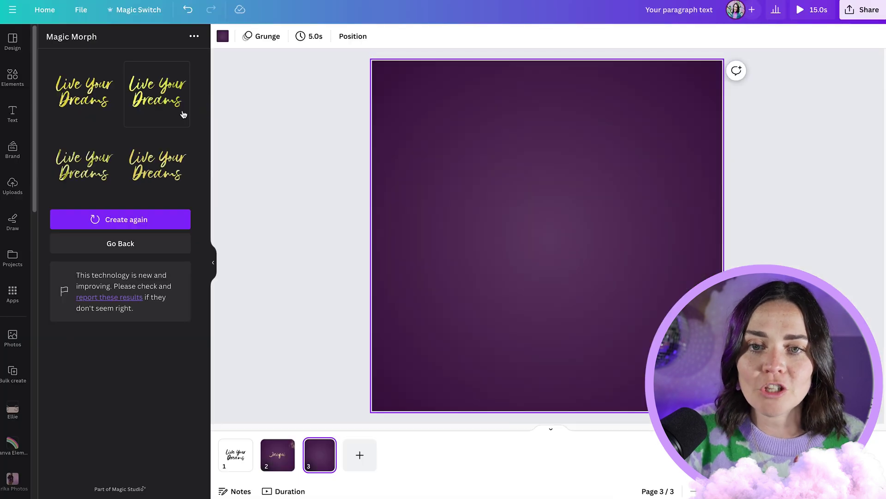
# Delete the purple background from page 3.
pyautogui.click(488, 271)
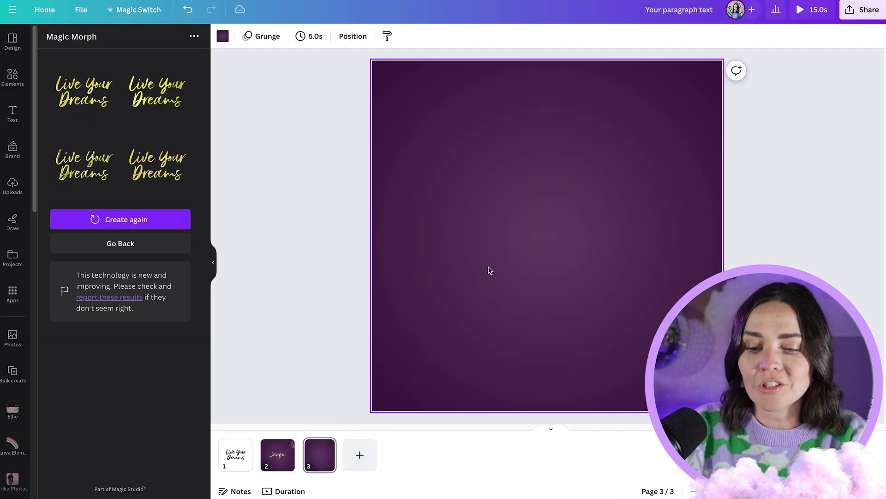
pyautogui.press('Delete')
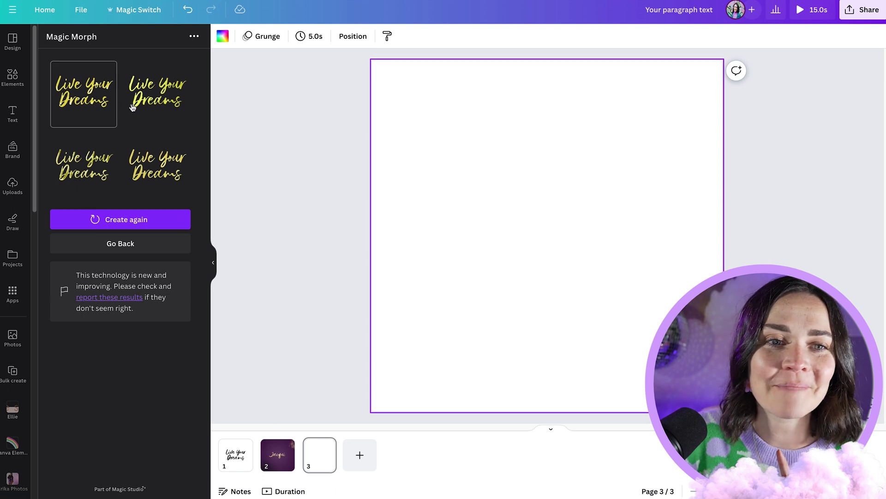
pyautogui.click(585, 206)
# Place the second gold foil result on page 3, enlarge it to most of the page width and inspect its edges.
pyautogui.click(162, 106)
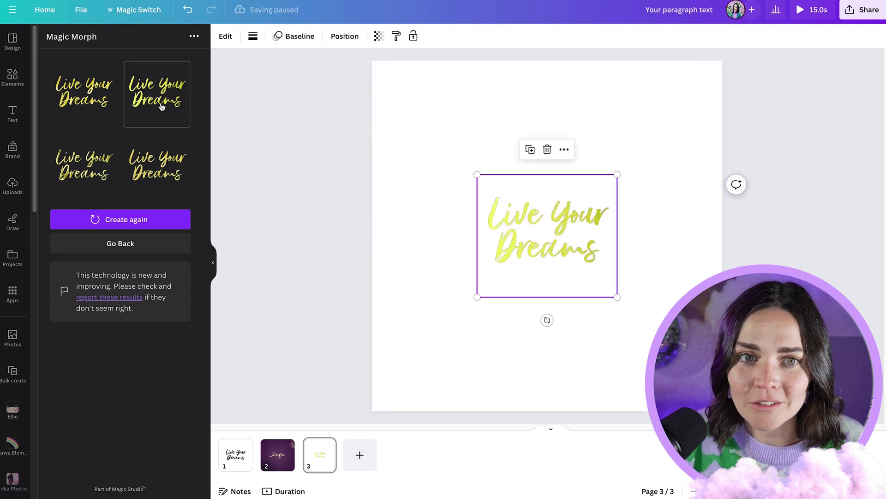
pyautogui.moveTo(478, 175); pyautogui.dragTo(388, 99)
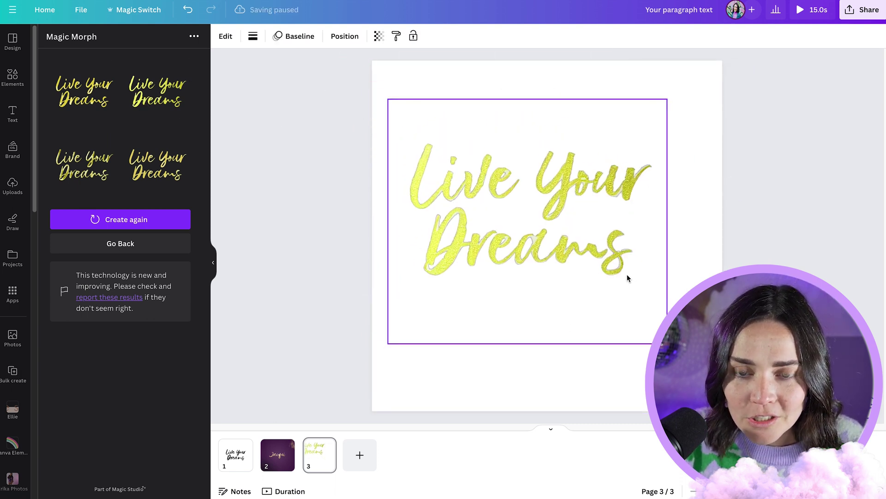
pyautogui.click(671, 276)
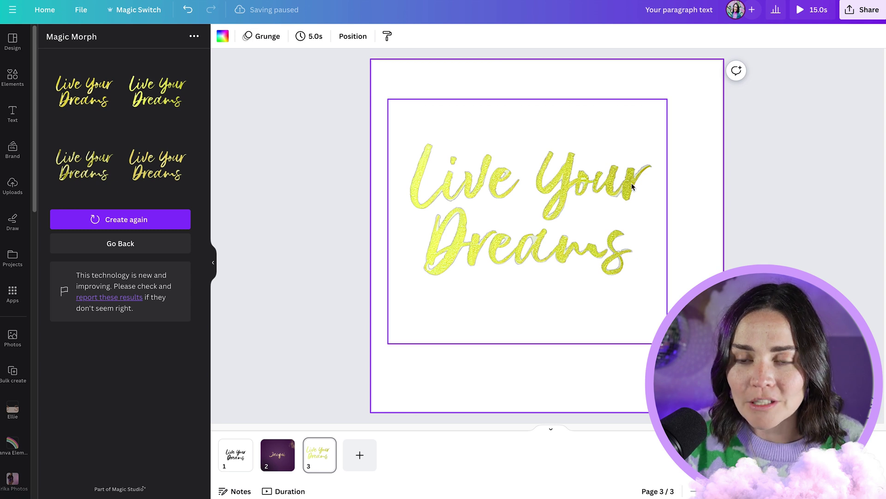
pyautogui.scroll(5, 516, 217)
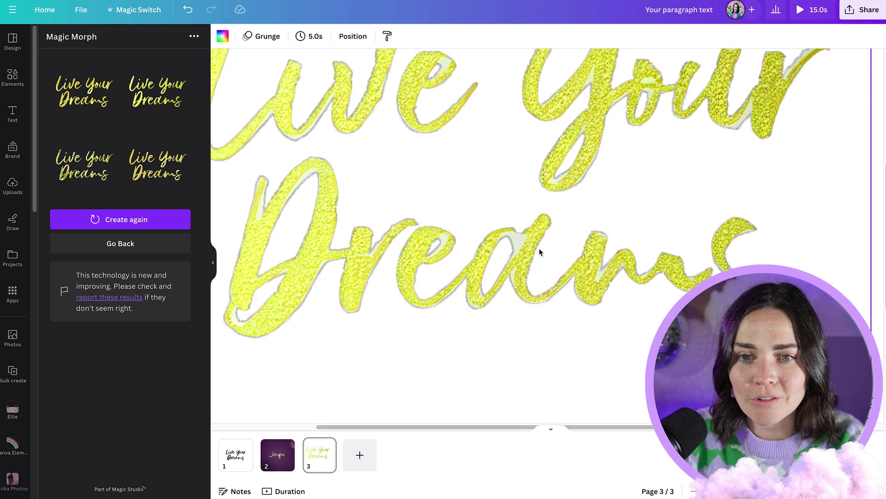
pyautogui.scroll(-5, 514, 245)
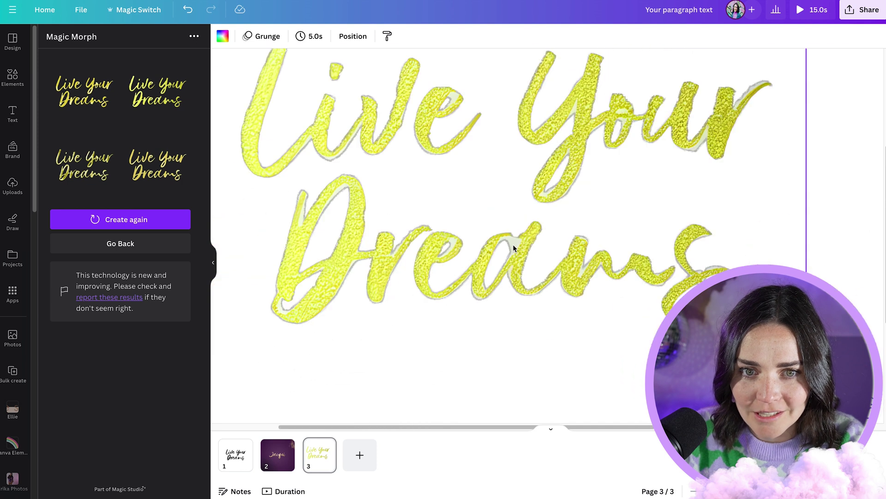
# Replace the enlarged result on page 3 with the third gold foil variation.
pyautogui.click(434, 222)
pyautogui.hotkey('ctrl', 'z')
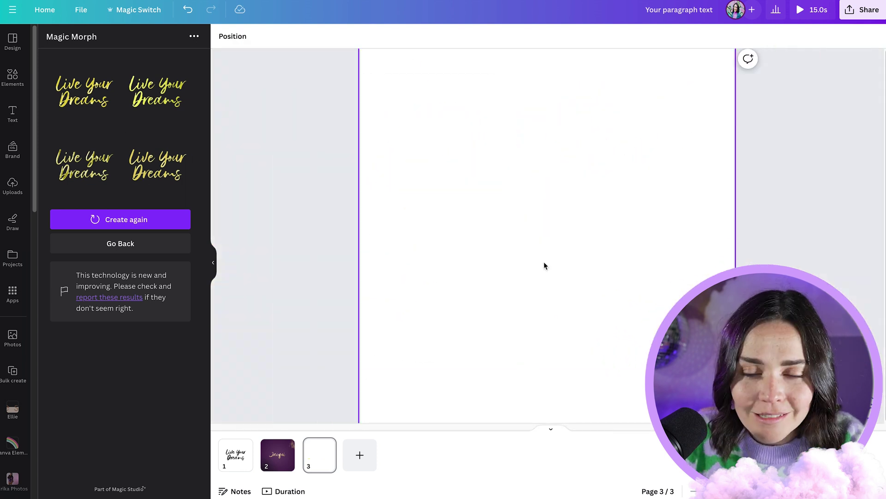
pyautogui.scroll(5, 547, 233)
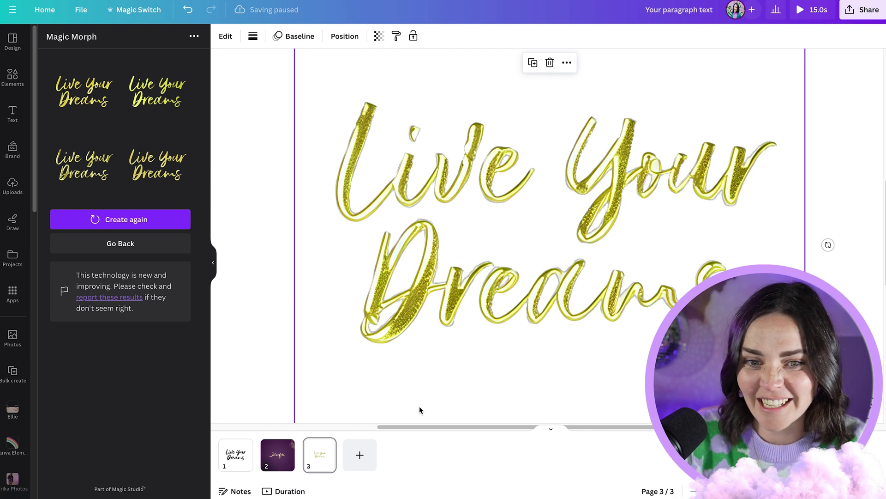
# Add two more pages, placing the fourth gold foil variation on page 4 and the first on page 5.
pyautogui.click(359, 454)
pyautogui.click(157, 164)
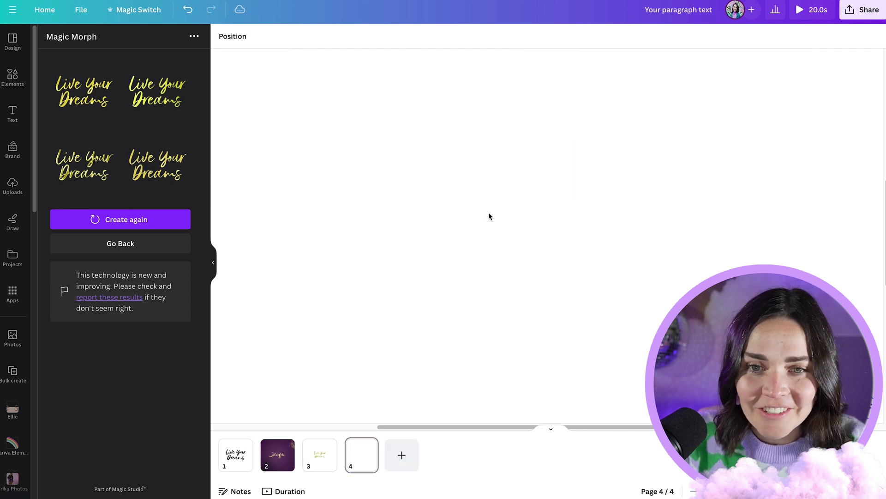
pyautogui.scroll(3, 489, 215)
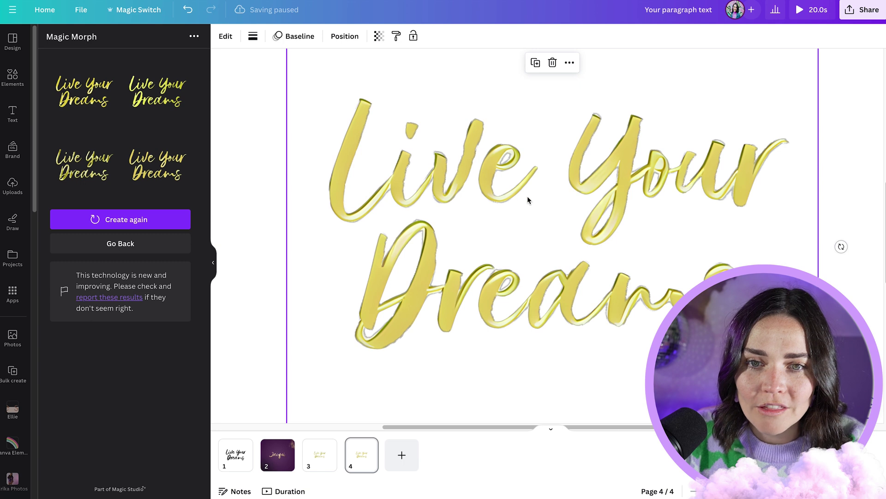
pyautogui.click(406, 454)
pyautogui.click(83, 92)
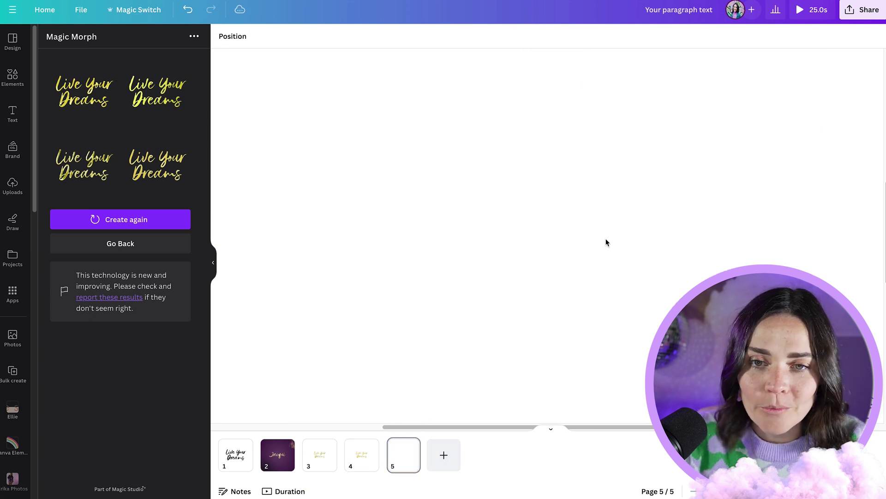
pyautogui.scroll(-3, 589, 240)
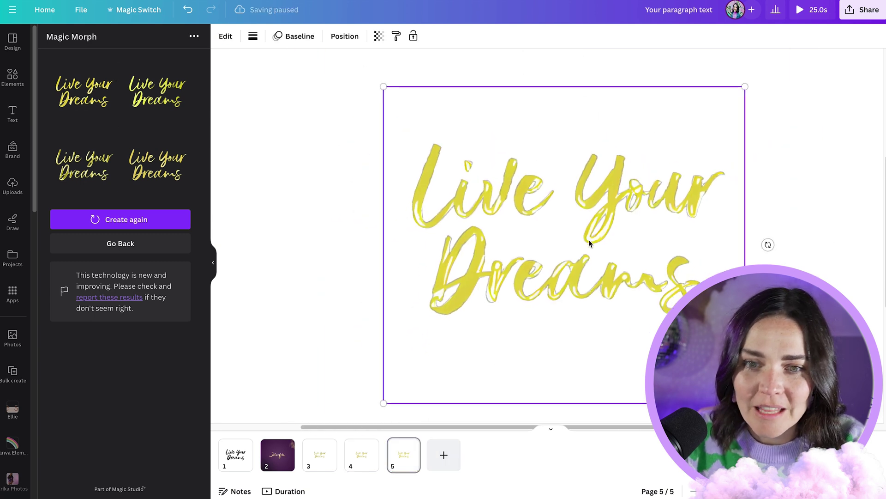
# Delete page 5 and compare the gold foil variations on pages 3 and 4.
pyautogui.click(417, 462)
pyautogui.press('Delete')
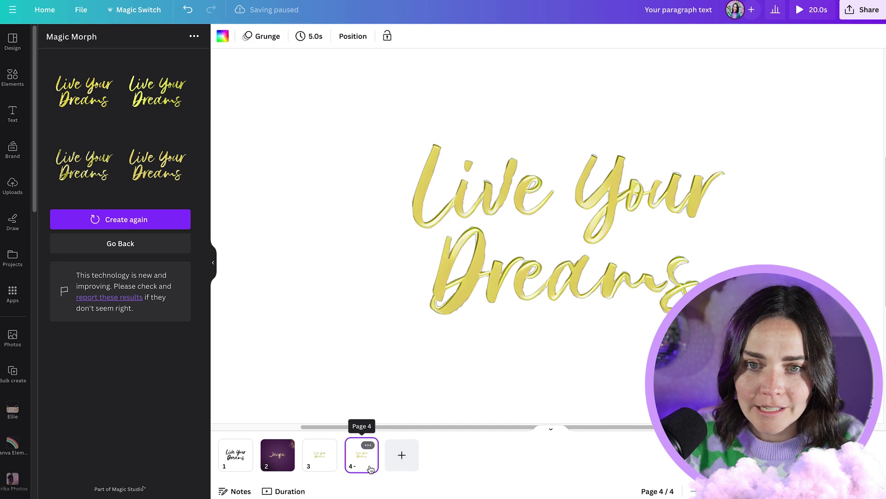
pyautogui.click(326, 468)
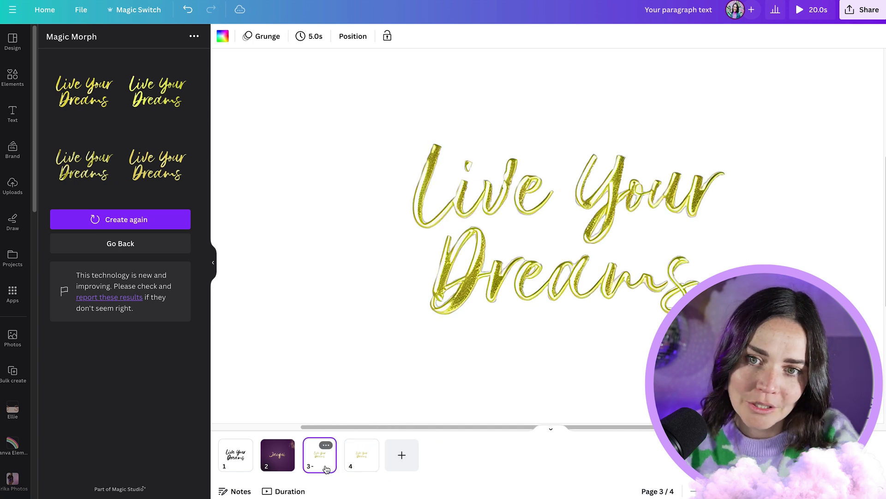
pyautogui.click(362, 457)
pyautogui.scroll(-3, 680, 246)
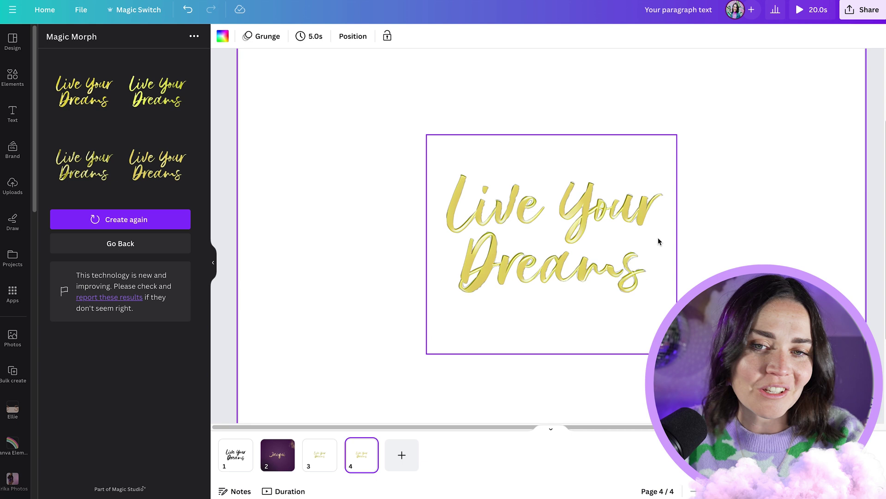
# Enlarge the gold foil lettering on page 4 to most of the page width and reposition it near the center.
pyautogui.click(608, 250)
pyautogui.moveTo(632, 168); pyautogui.dragTo(752, 73)
pyautogui.moveTo(657, 174); pyautogui.dragTo(629, 227)
pyautogui.moveTo(686, 346); pyautogui.dragTo(716, 372)
pyautogui.moveTo(670, 304)
pyautogui.mouseDown()
pyautogui.moveTo(652, 297)
pyautogui.moveTo(661, 302)
pyautogui.mouseUp()
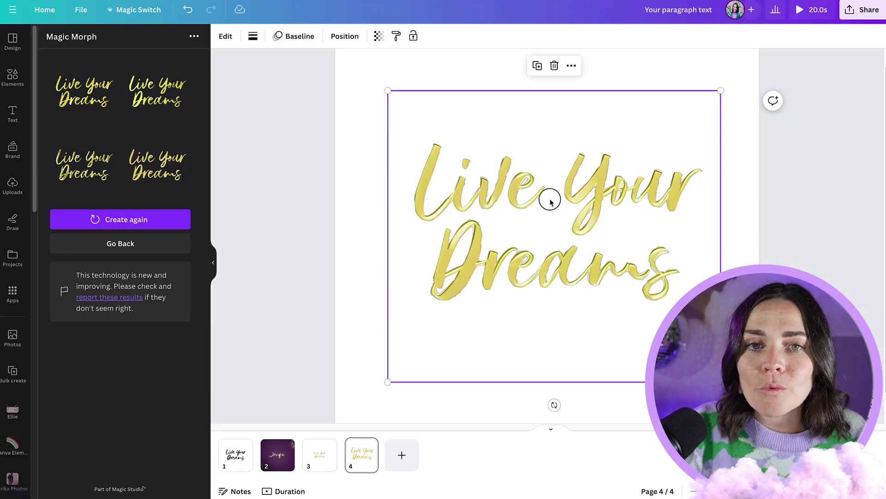
pyautogui.moveTo(550, 199); pyautogui.dragTo(550, 201)
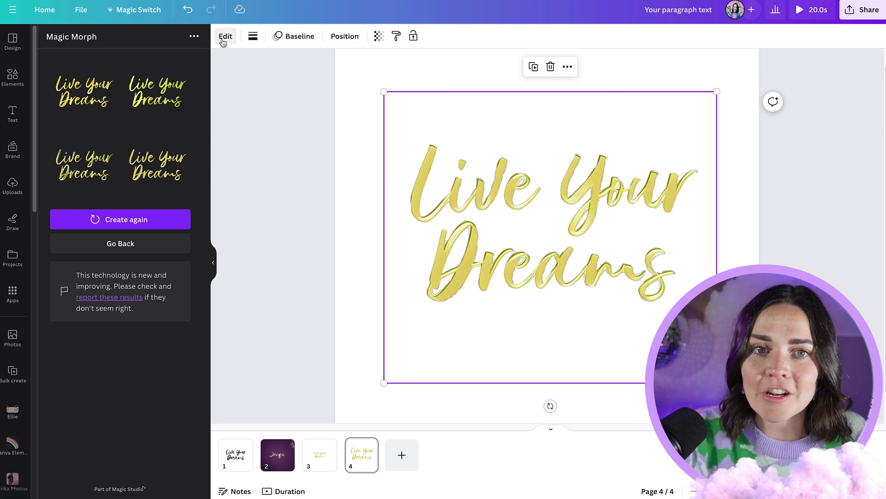
# Return to the Magic Morph prompt and open the Download selection options for the gold lettering on page 4.
pyautogui.click(129, 252)
pyautogui.moveTo(663, 213); pyautogui.dragTo(651, 197)
pyautogui.rightClick(642, 196)
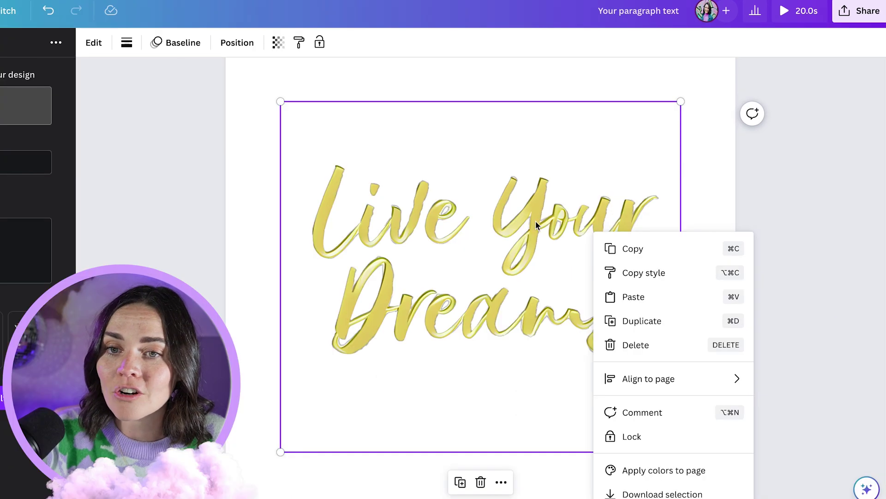
pyautogui.click(593, 184)
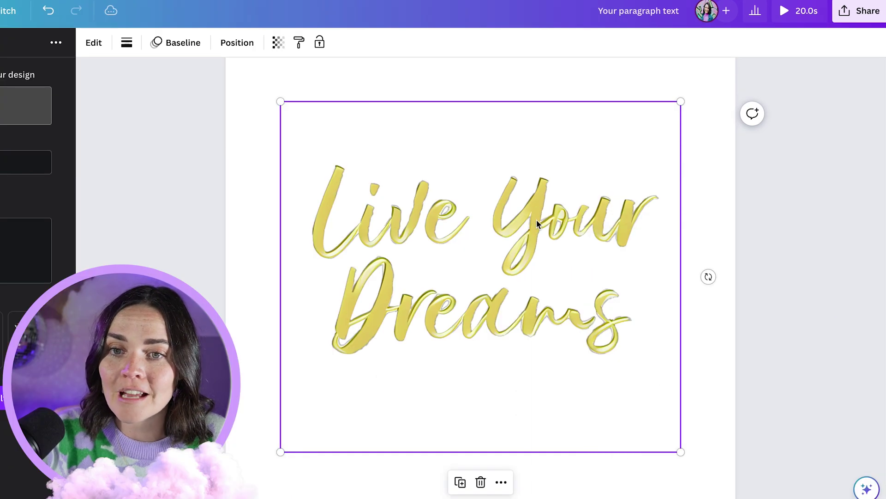
pyautogui.rightClick(594, 184)
pyautogui.click(618, 482)
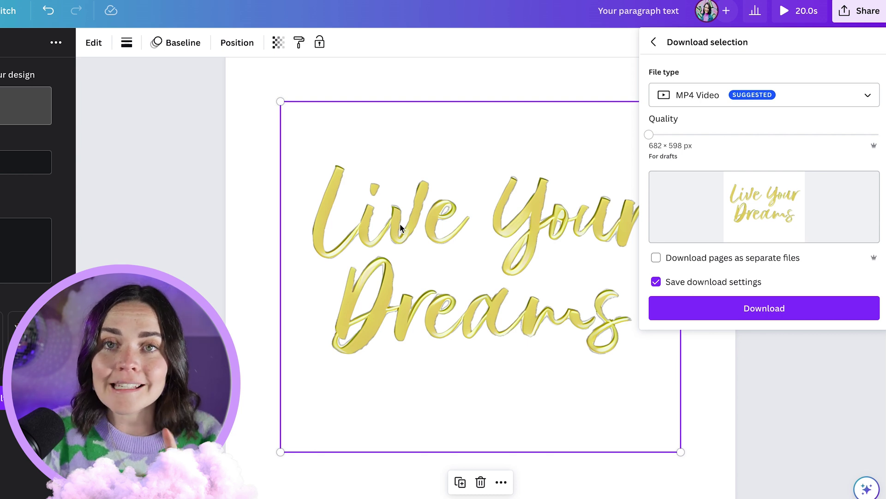
# Download the selected lettering as a PNG at size 1.25 with a transparent background.
pyautogui.scroll(1, 706, 200)
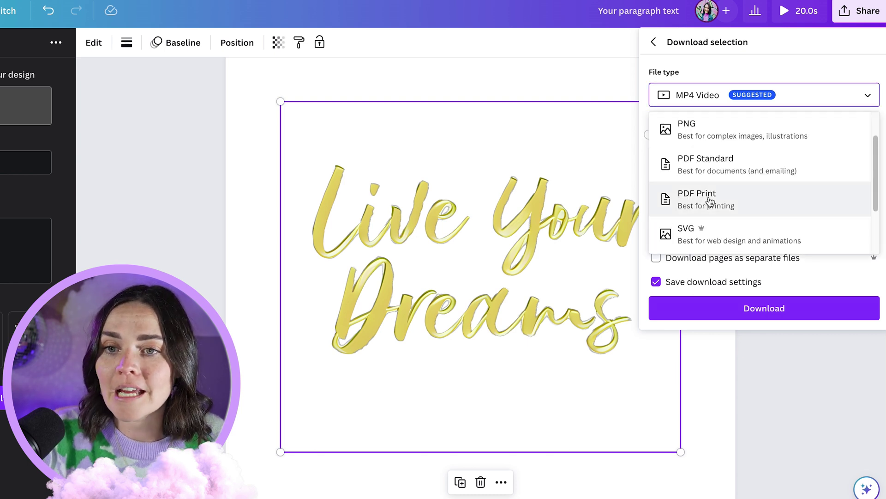
pyautogui.scroll(-2, 734, 217)
pyautogui.scroll(3, 730, 216)
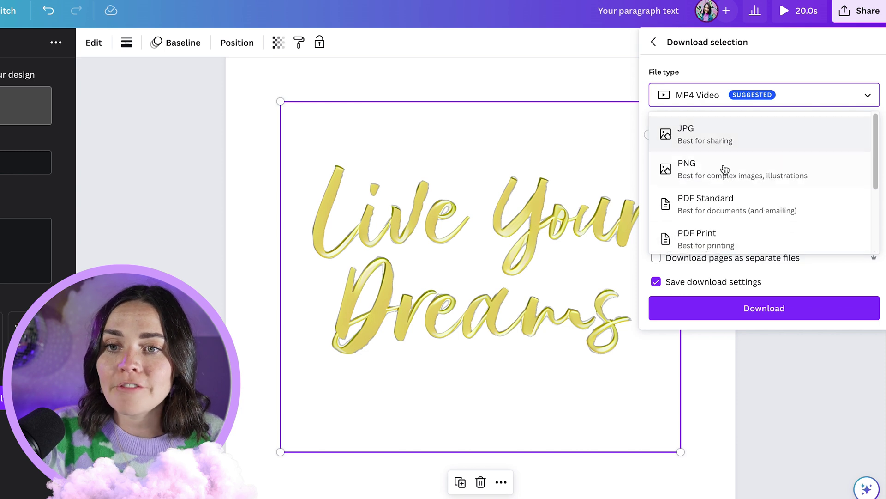
pyautogui.click(724, 172)
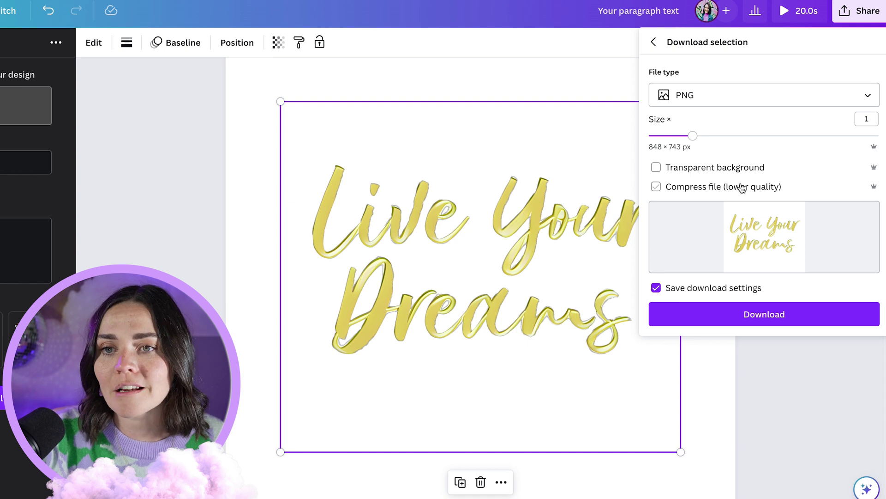
pyautogui.moveTo(692, 135); pyautogui.dragTo(714, 135)
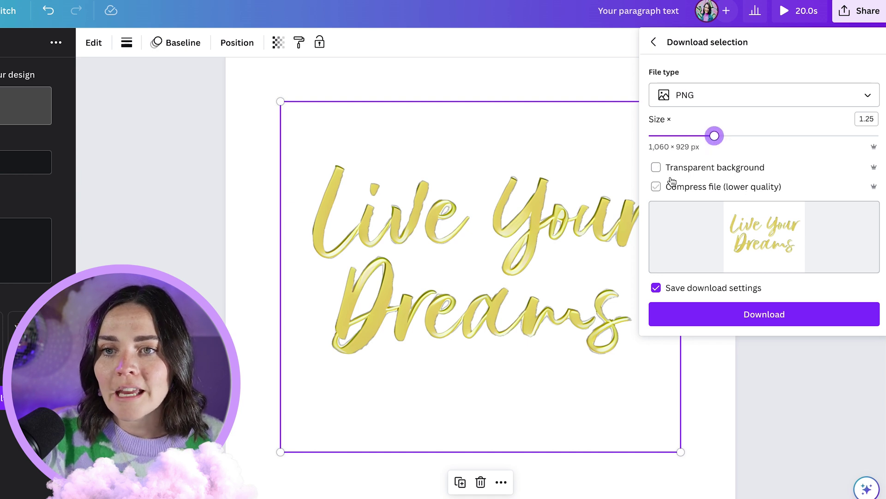
pyautogui.click(752, 314)
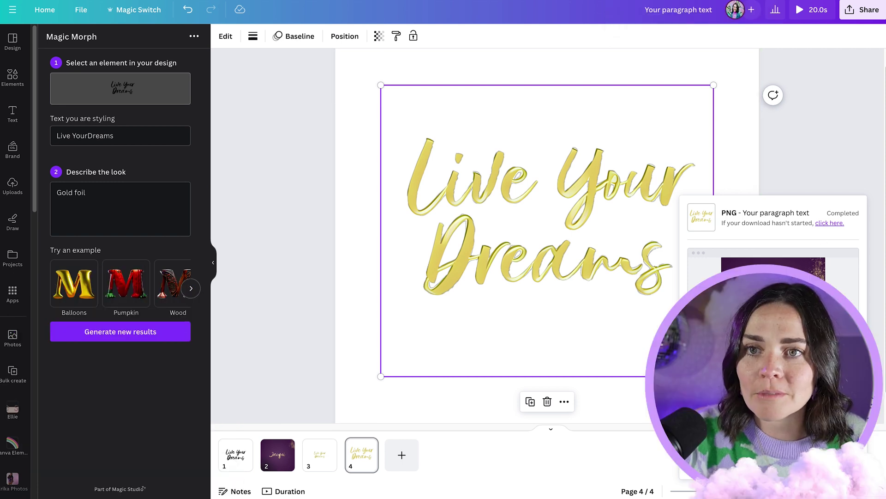
# Upload the downloaded lettering PNG into the design and place it on a new page 5.
pyautogui.click(759, 1)
pyautogui.moveTo(669, 35); pyautogui.dragTo(124, 218)
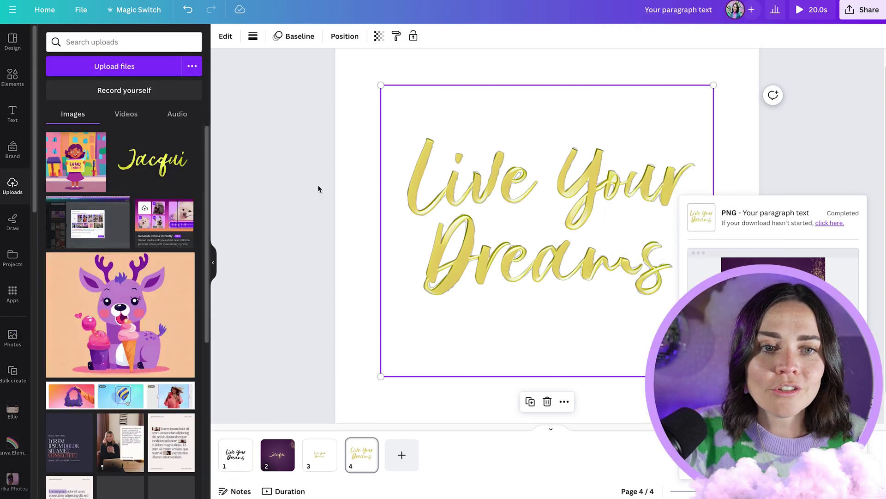
pyautogui.click(402, 445)
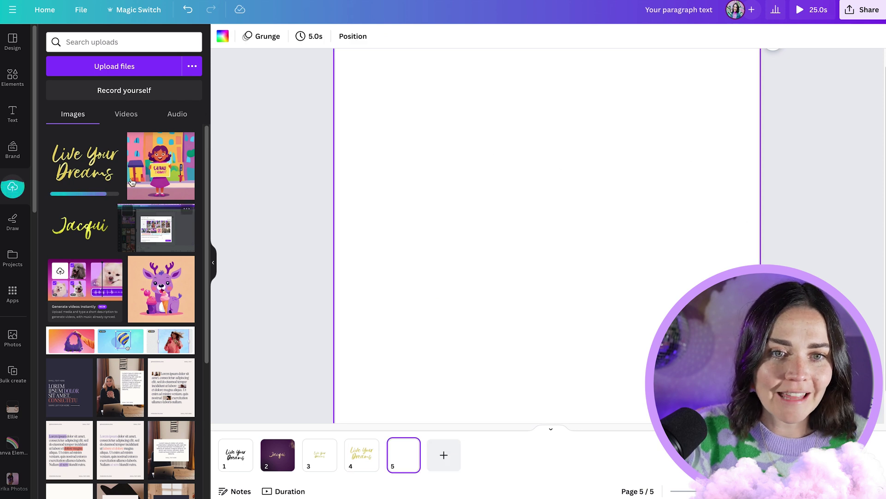
pyautogui.click(84, 162)
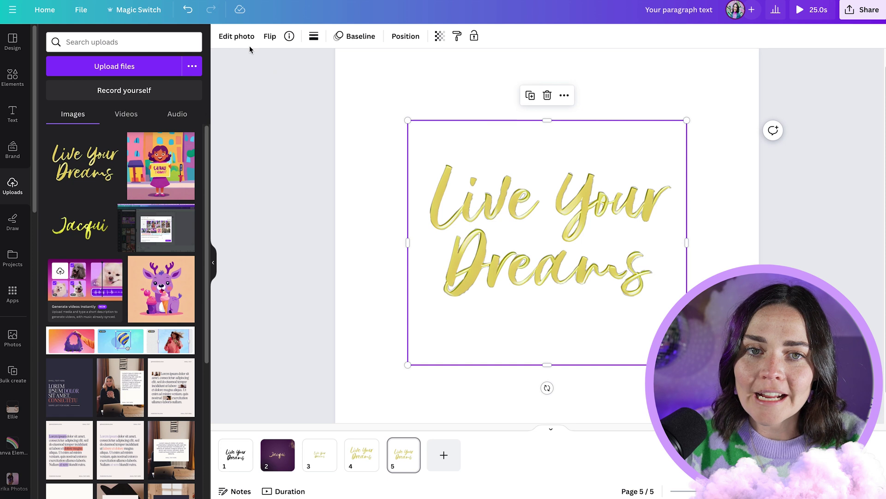
# Explore the photo adjustments, including vibrance, and the filter presets for the uploaded lettering on page 5.
pyautogui.click(238, 37)
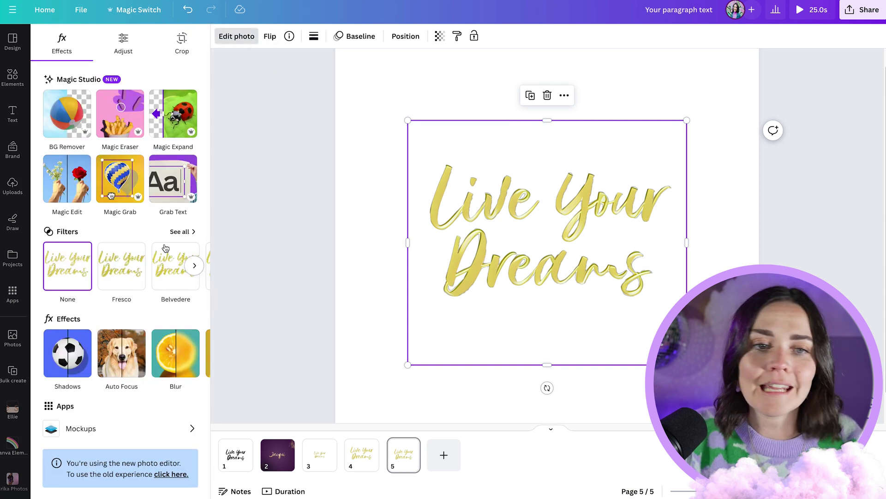
pyautogui.click(124, 45)
pyautogui.moveTo(119, 194); pyautogui.dragTo(116, 216)
pyautogui.scroll(-3, 116, 273)
pyautogui.scroll(-1, 114, 246)
pyautogui.moveTo(116, 294)
pyautogui.mouseDown()
pyautogui.moveTo(65, 294)
pyautogui.moveTo(117, 294)
pyautogui.mouseUp()
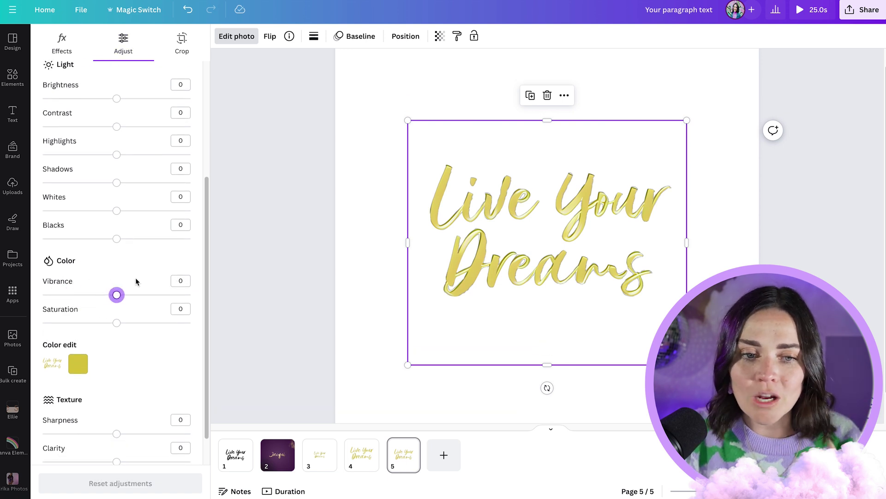
pyautogui.scroll(4, 136, 282)
pyautogui.click(62, 44)
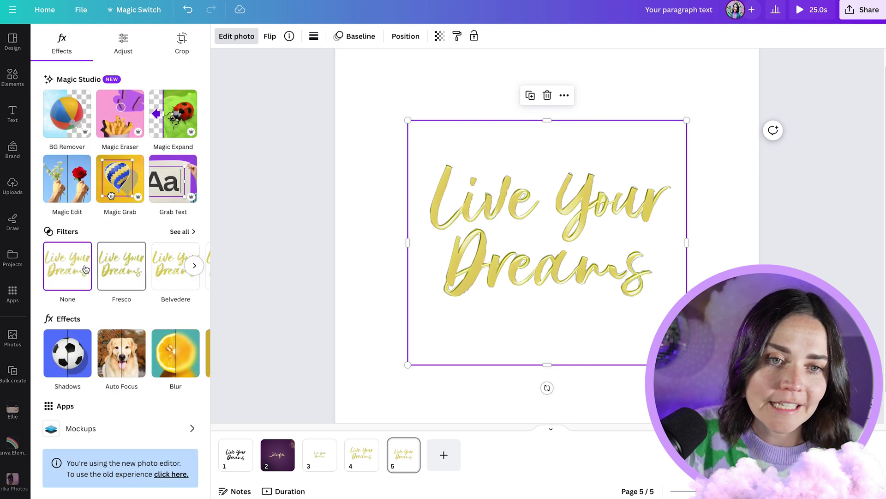
pyautogui.click(179, 234)
pyautogui.scroll(-5, 144, 223)
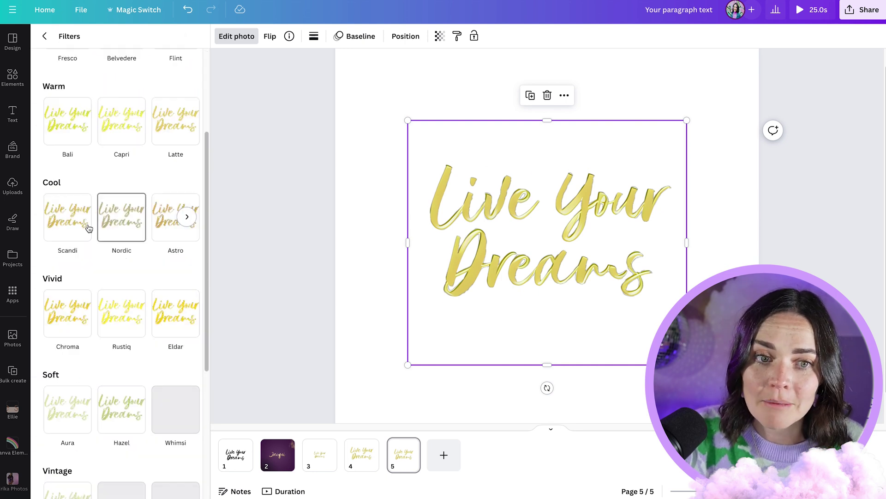
pyautogui.scroll(5, 176, 318)
pyautogui.click(45, 37)
# Adjust the lettering photo's color to a warmer, less green gold and lower its saturation to about -23.
pyautogui.click(123, 41)
pyautogui.moveTo(121, 221); pyautogui.dragTo(147, 220)
pyautogui.moveTo(117, 190); pyautogui.dragTo(123, 188)
pyautogui.scroll(-5, 126, 297)
pyautogui.moveTo(117, 288); pyautogui.dragTo(100, 289)
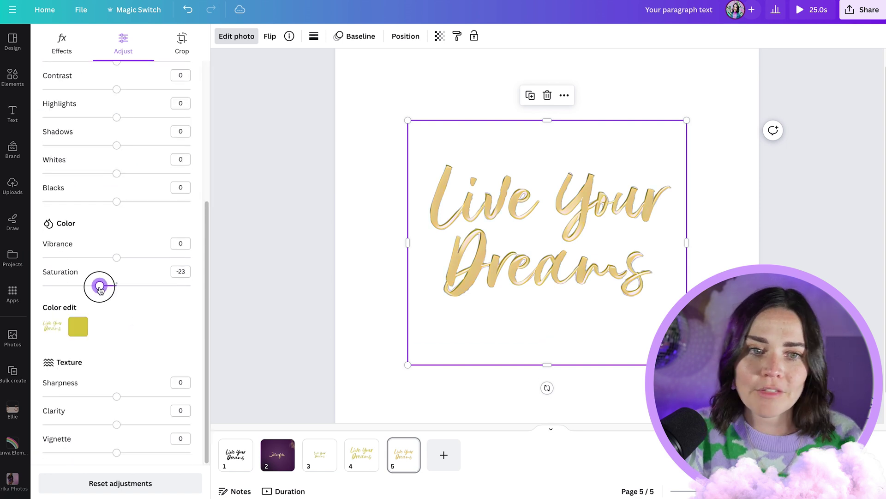
pyautogui.click(296, 220)
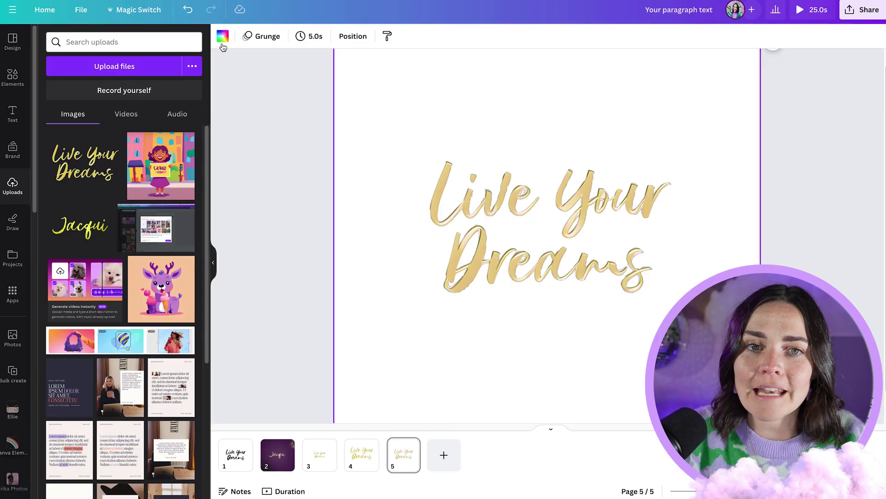
# Change the background of page 5 to the solid dark purple #351B40.
pyautogui.click(223, 37)
pyautogui.click(53, 96)
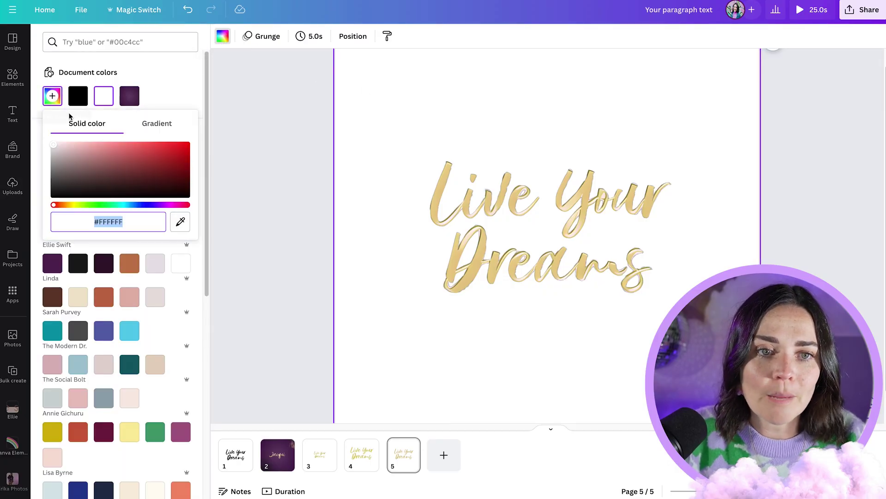
pyautogui.click(155, 182)
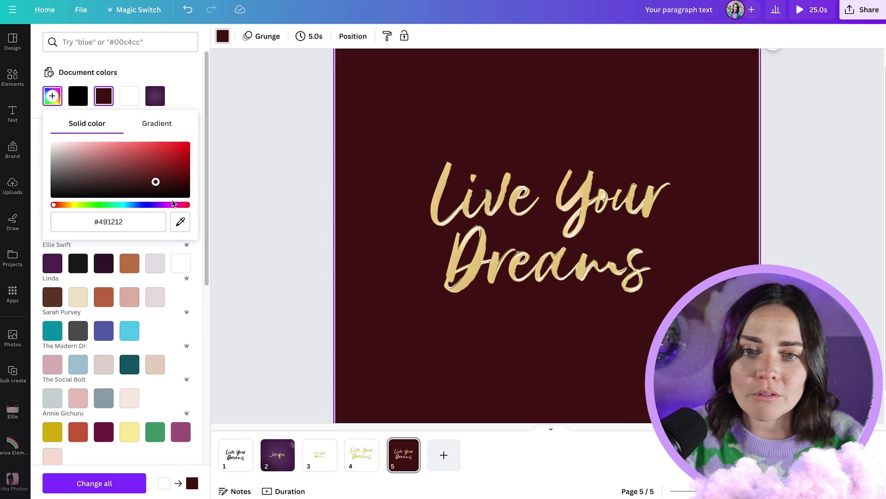
pyautogui.moveTo(145, 210); pyautogui.dragTo(131, 184)
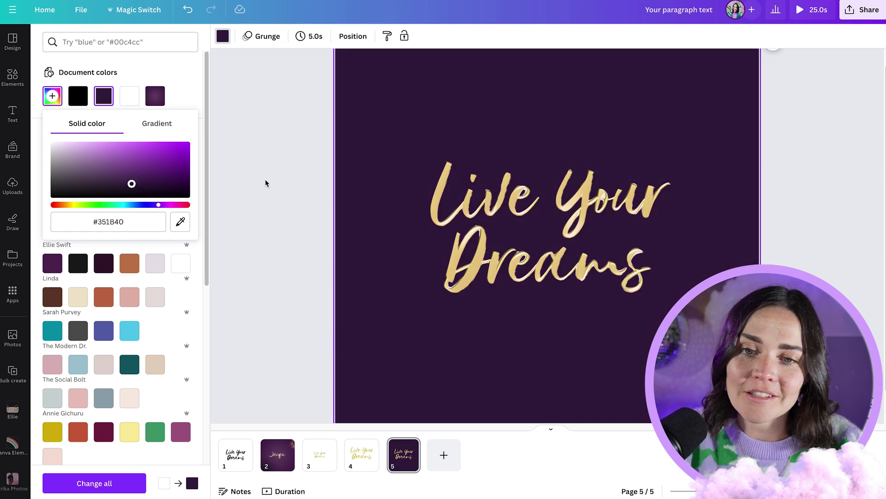
# Turn the page 5 background into a gradient with #5C3F66 as its second color.
pyautogui.click(144, 127)
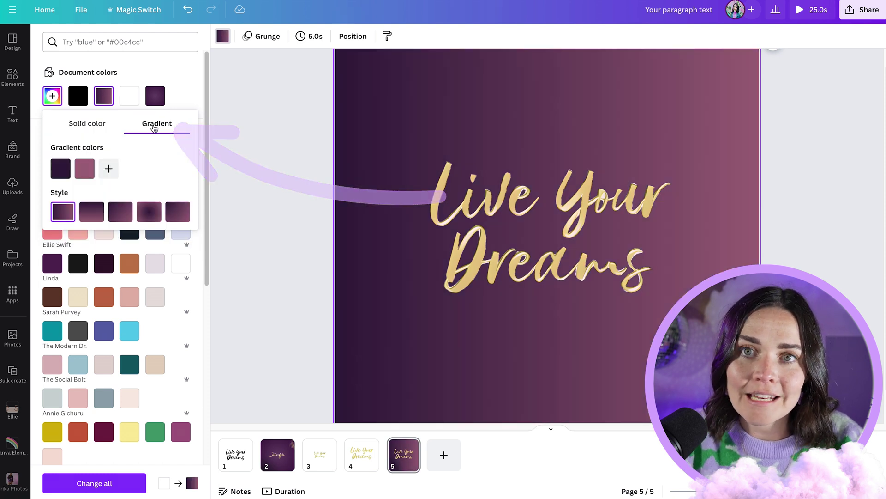
pyautogui.click(85, 171)
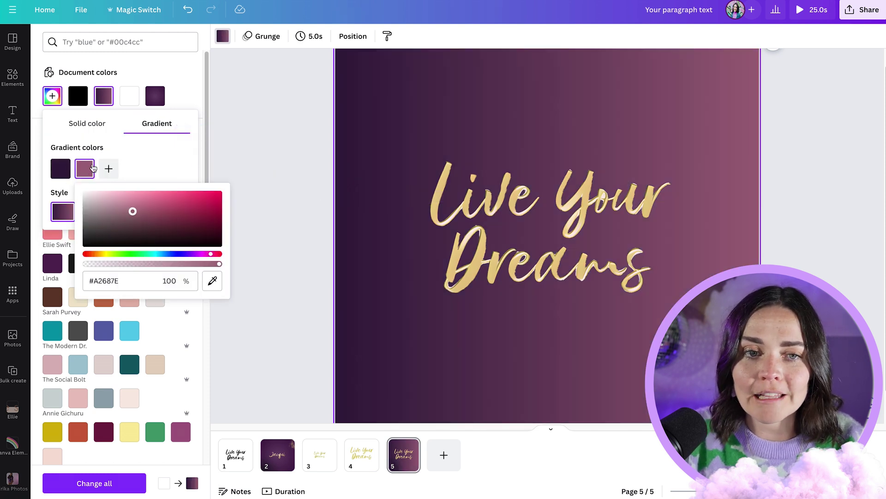
pyautogui.click(214, 282)
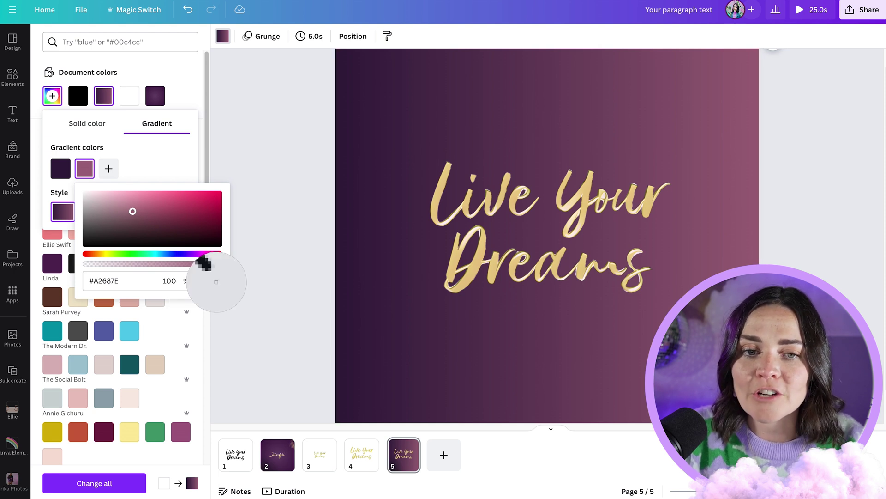
pyautogui.click(60, 172)
pyautogui.moveTo(163, 234); pyautogui.dragTo(137, 225)
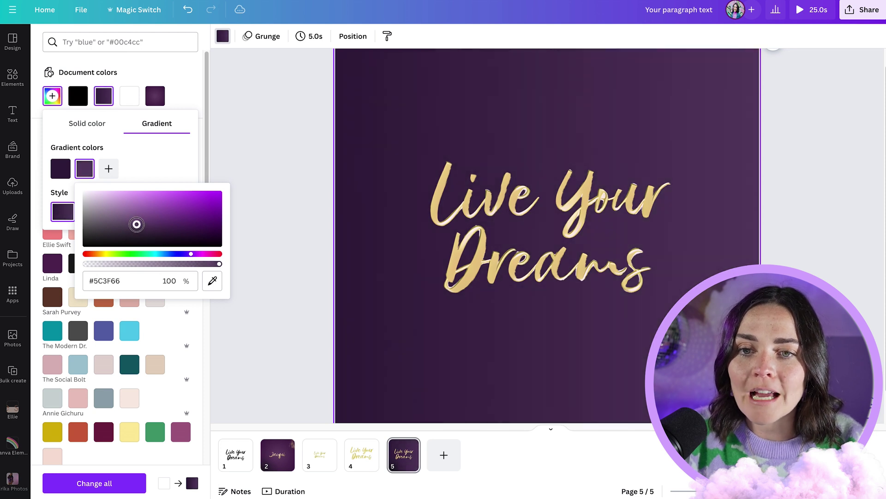
pyautogui.click(152, 154)
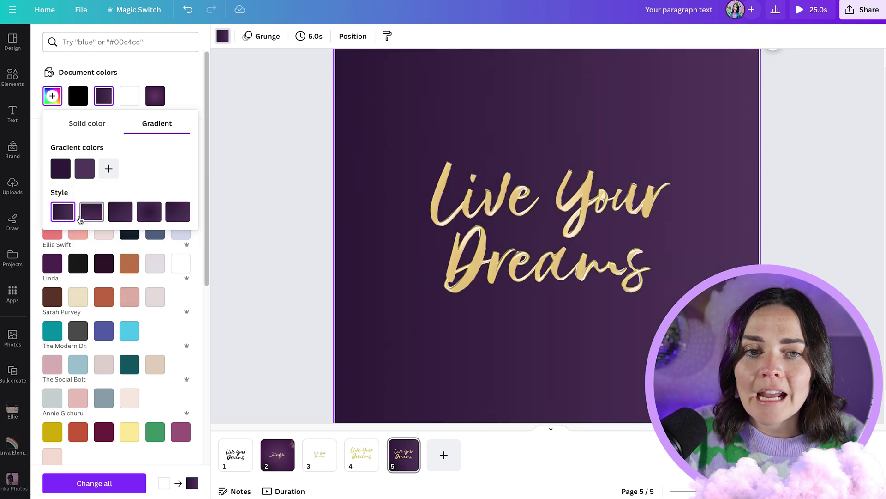
# Compare the gradient styles, choose the radial one and swap its colors so the lighter purple is in the center.
pyautogui.click(149, 214)
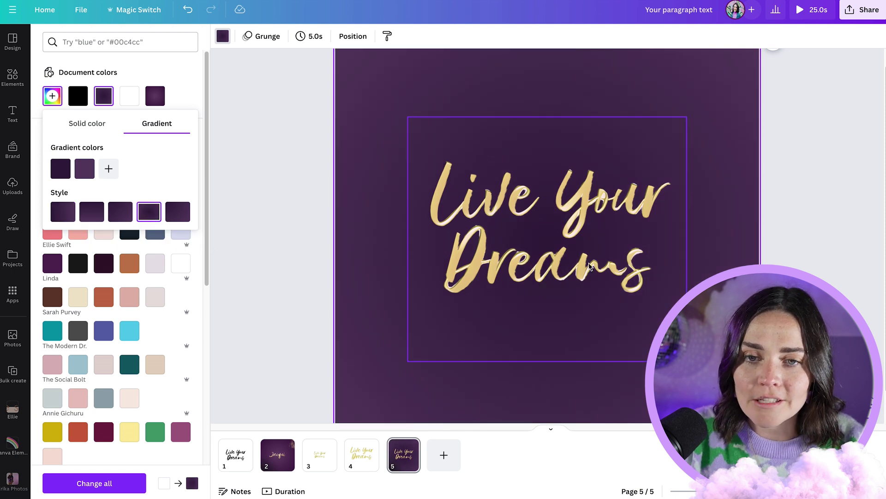
pyautogui.click(177, 217)
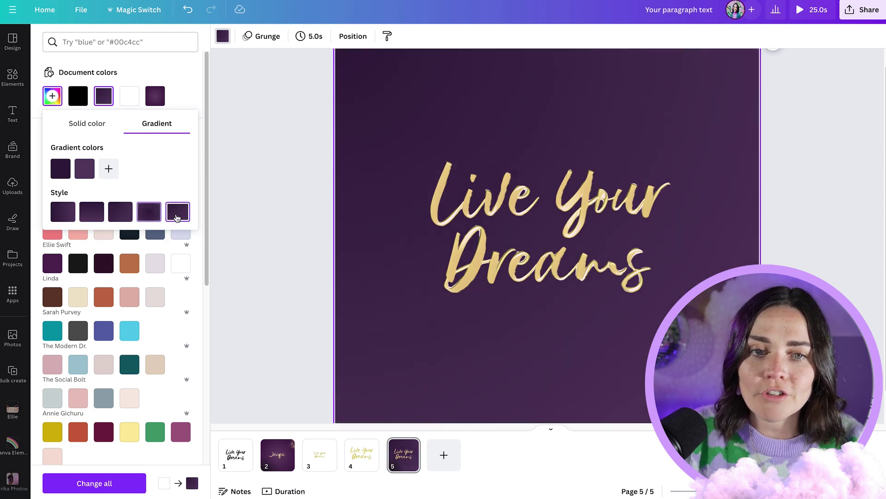
pyautogui.click(119, 211)
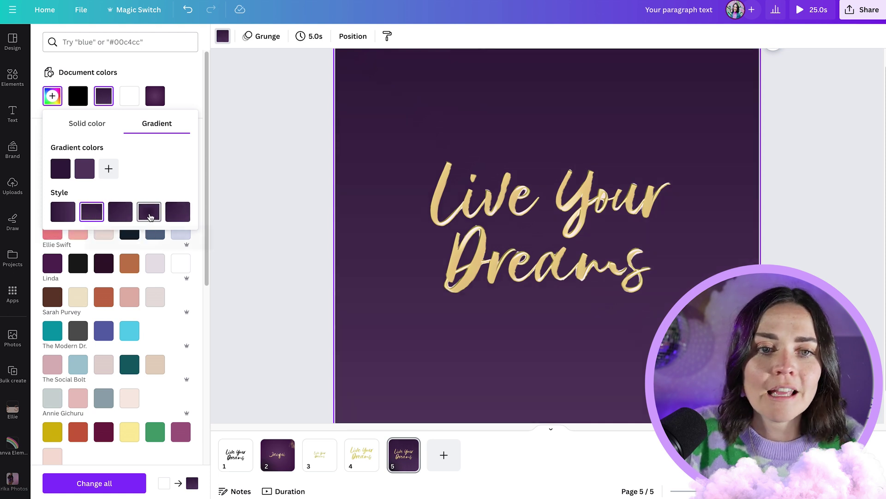
pyautogui.click(149, 214)
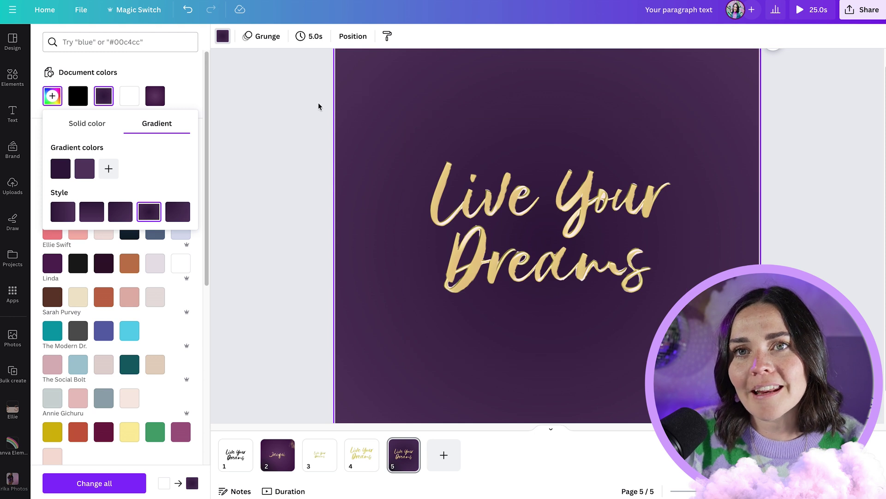
pyautogui.moveTo(85, 169); pyautogui.dragTo(54, 180)
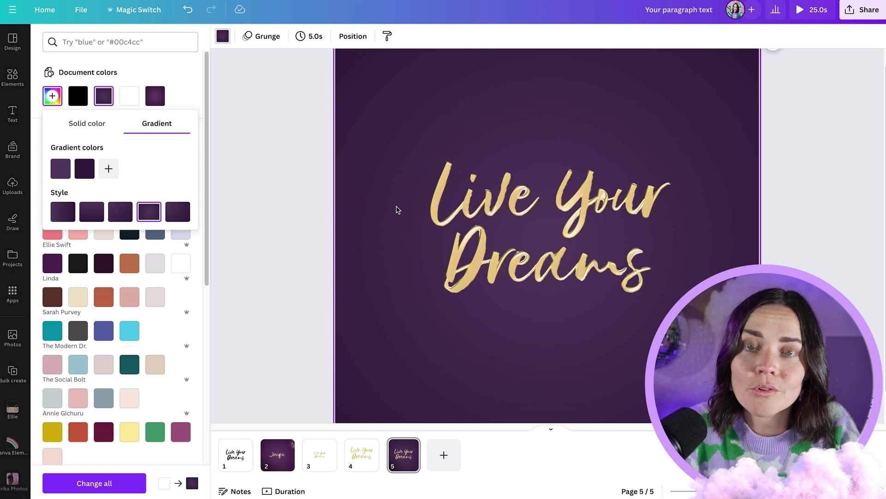
# Search the elements for "leather" and list all the matching photos.
pyautogui.click(295, 171)
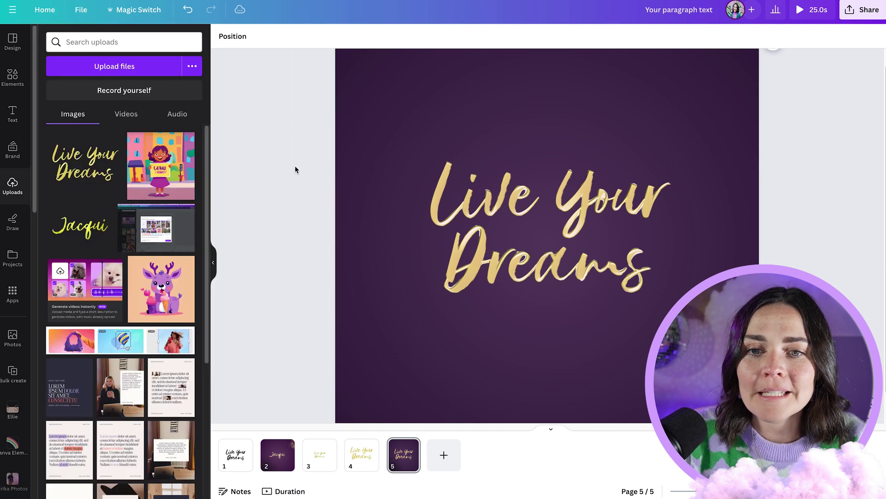
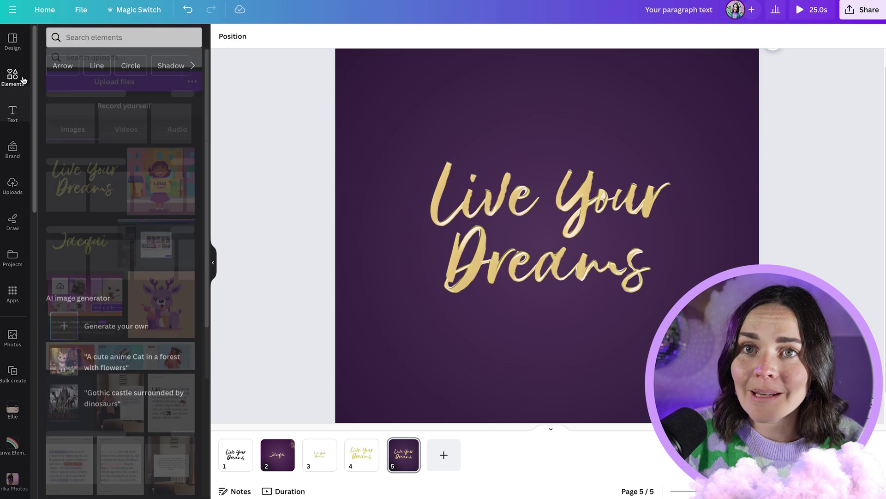
pyautogui.click(114, 42)
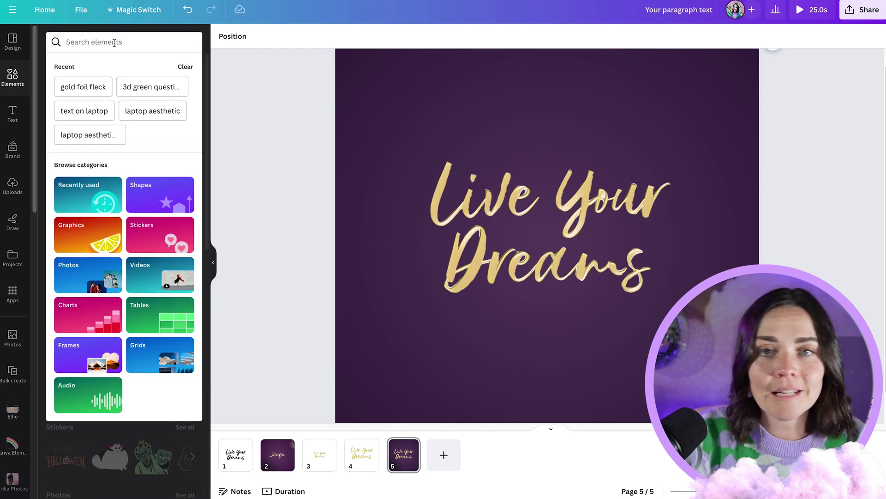
pyautogui.write('leather')
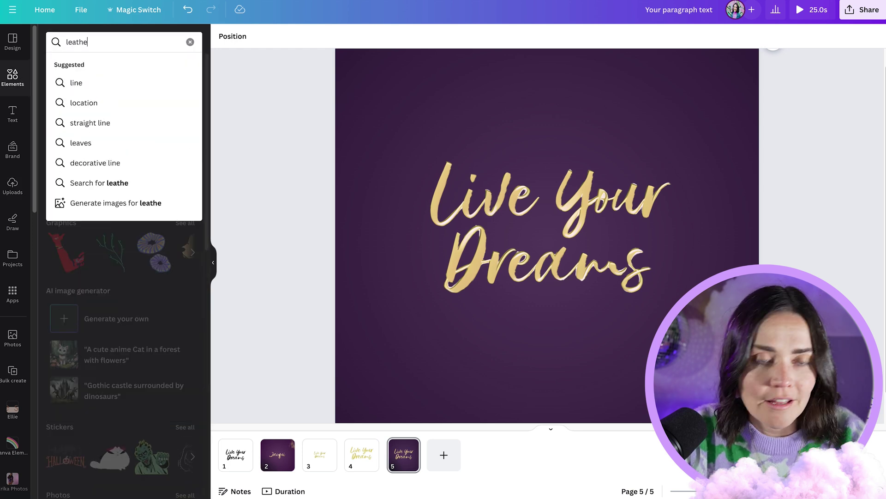
pyautogui.press('Return')
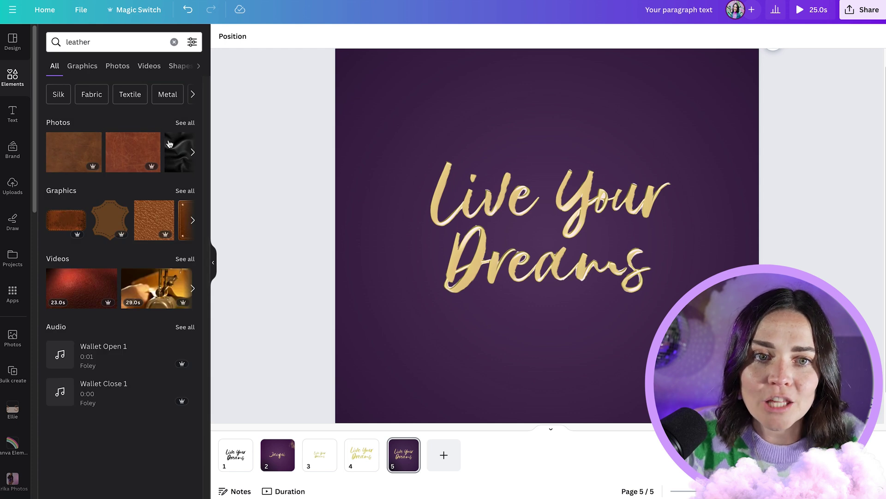
pyautogui.click(181, 125)
# Try the brown stitched leather photo as the page 5 background and undo it.
pyautogui.moveTo(159, 197); pyautogui.dragTo(350, 131)
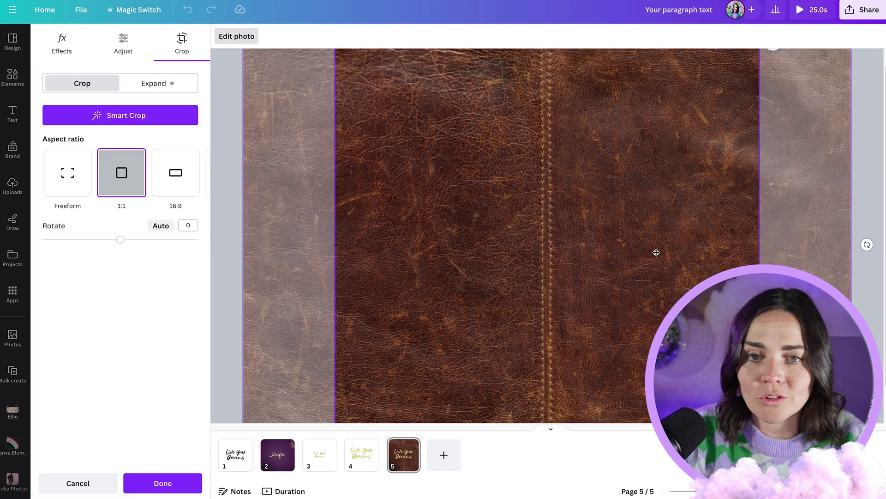
pyautogui.click(225, 165)
pyautogui.click(255, 165)
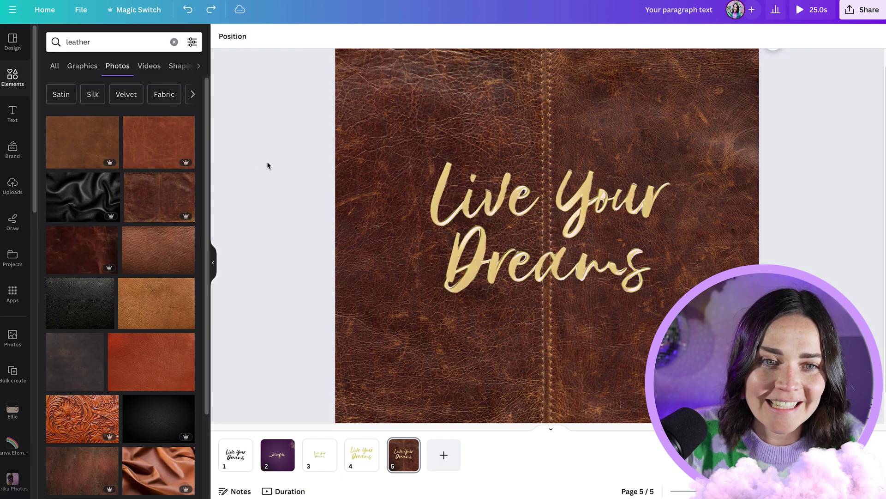
pyautogui.hotkey('ctrl', 'z')
pyautogui.hotkey('ctrl', 'z')
# Search the photos for "texture" and browse to the black crumpled paper.
pyautogui.doubleClick(92, 42)
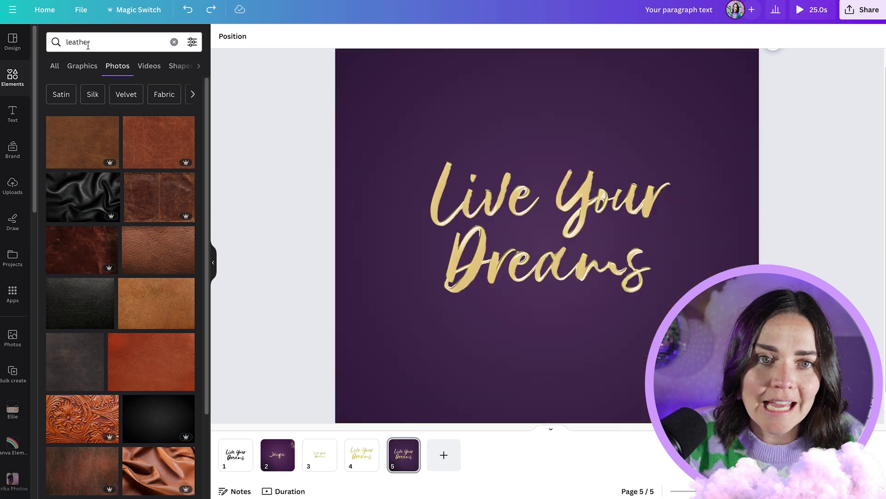
pyautogui.write('texture')
pyautogui.press('Return')
pyautogui.scroll(-1, 162, 230)
pyautogui.scroll(-5, 163, 230)
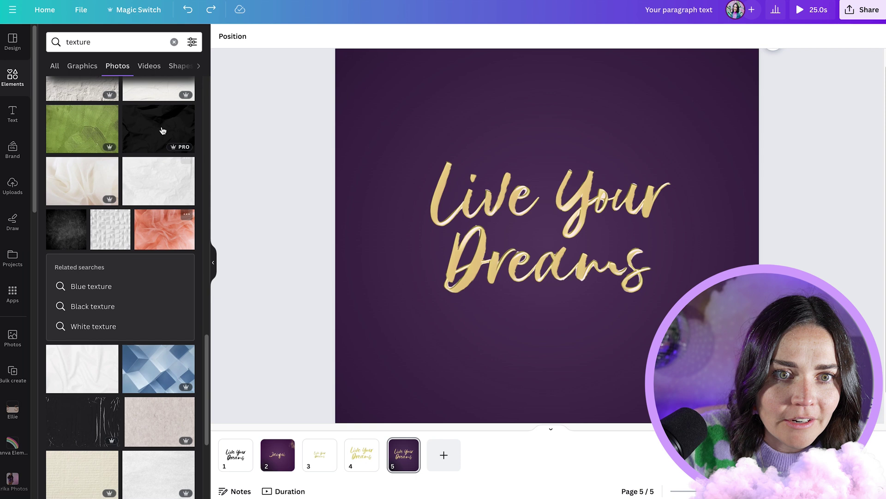
# Add the black crumpled paper photo to page 5, enlarged to cover the whole page behind the lettering.
pyautogui.click(148, 129)
pyautogui.moveTo(440, 241); pyautogui.dragTo(385, 142)
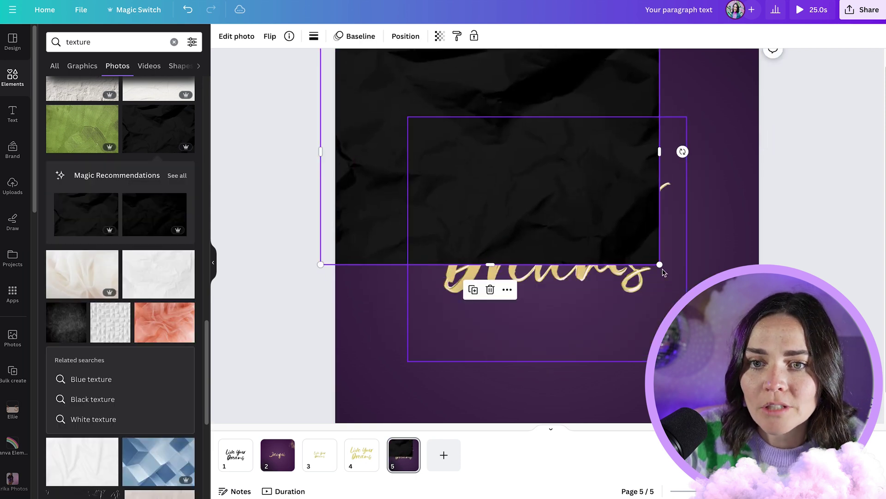
pyautogui.moveTo(659, 257); pyautogui.dragTo(705, 295)
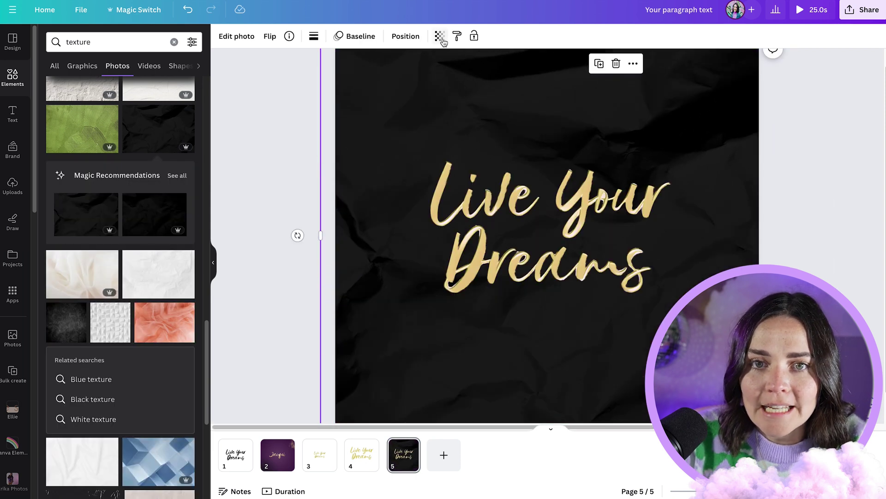
# Lower the black paper photo's transparency setting to 15 so the purple gradient shows through.
pyautogui.click(440, 36)
pyautogui.moveTo(438, 76); pyautogui.dragTo(359, 78)
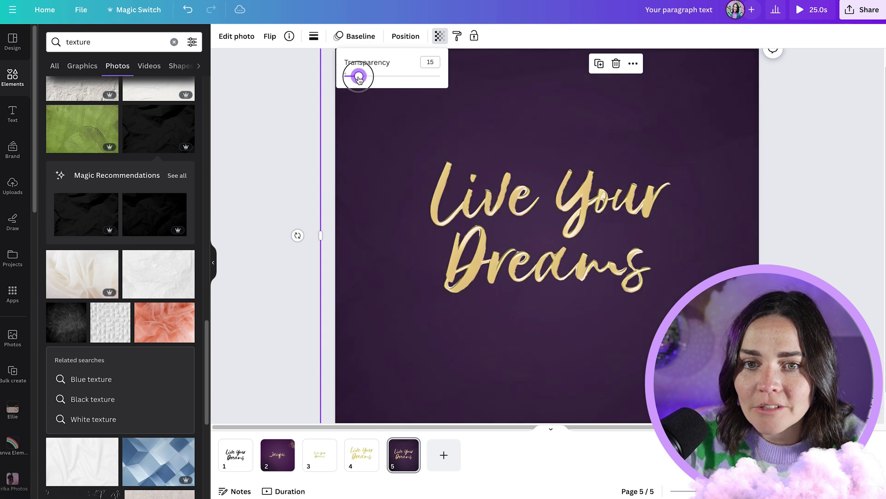
pyautogui.click(240, 166)
pyautogui.click(291, 173)
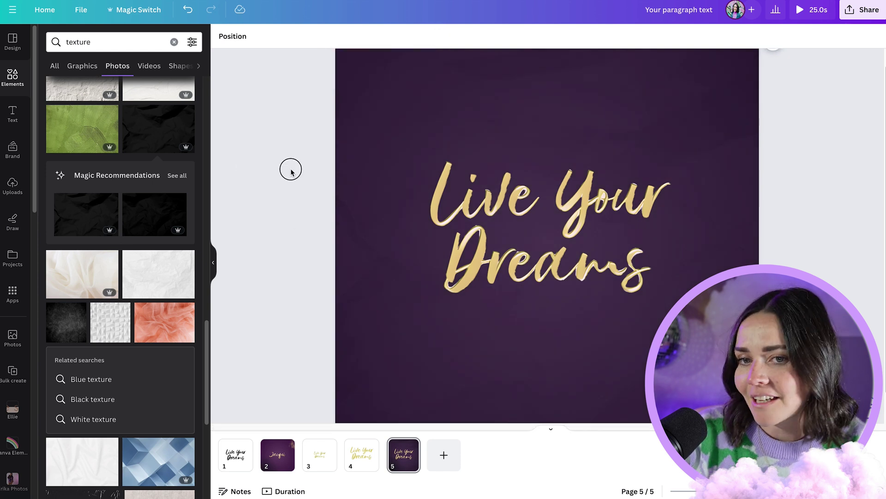
# Search the graphics for "rose gold flek", try a square fleck overlay on the page and delete it.
pyautogui.click(24, 91)
pyautogui.click(99, 42)
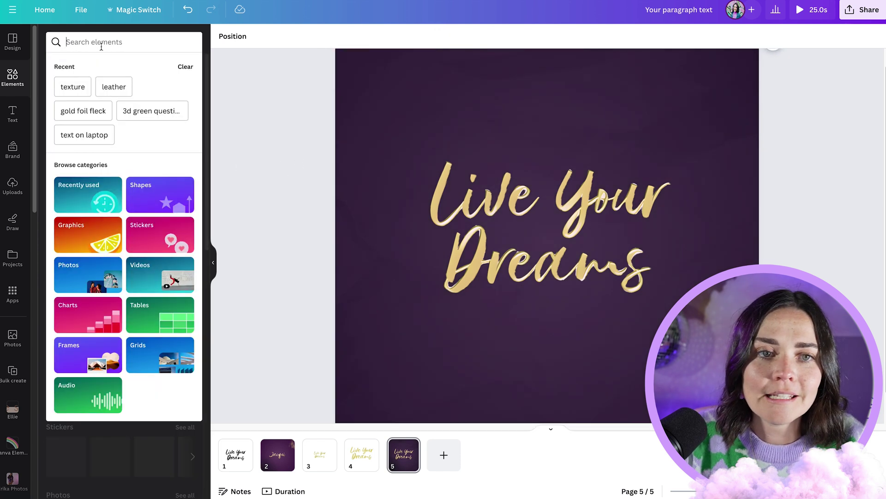
pyautogui.write('rose gold flec')
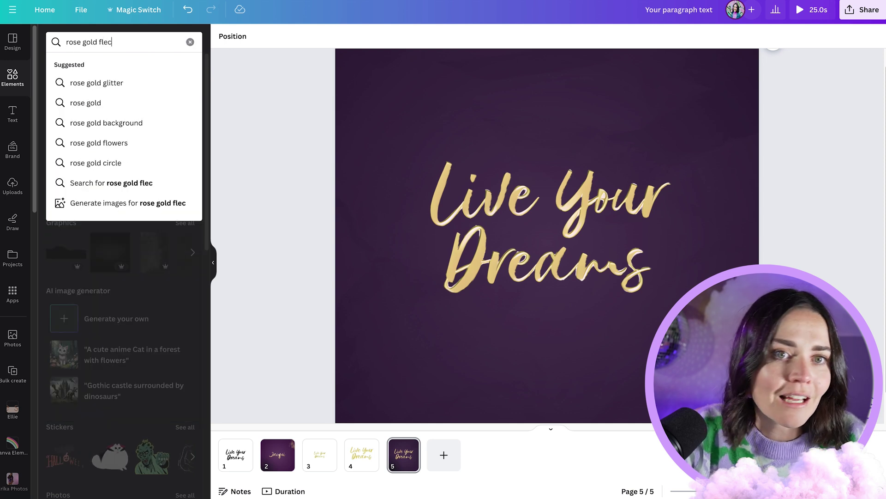
pyautogui.press('Return')
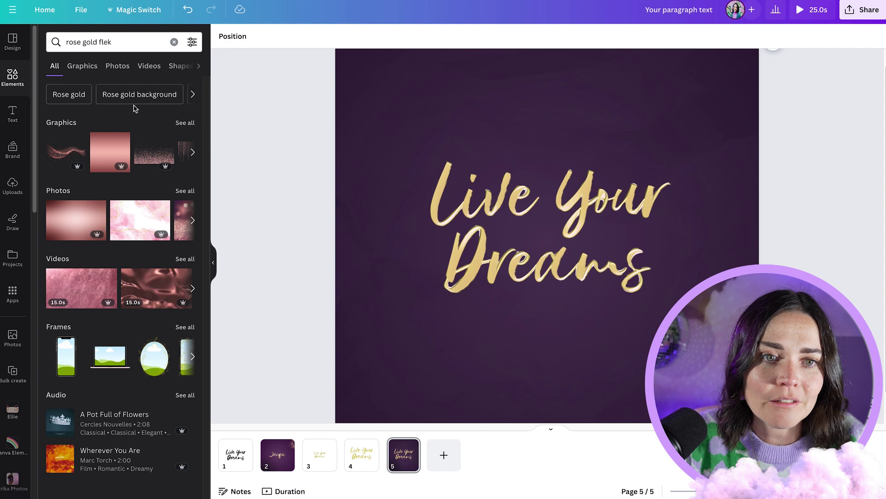
pyautogui.click(184, 123)
pyautogui.scroll(-1, 144, 274)
pyautogui.click(152, 347)
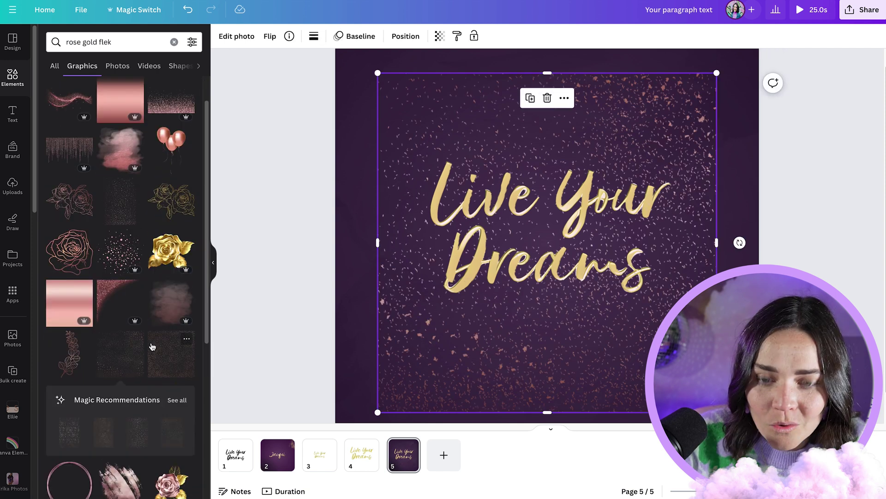
pyautogui.press('Delete')
pyautogui.scroll(1, 139, 113)
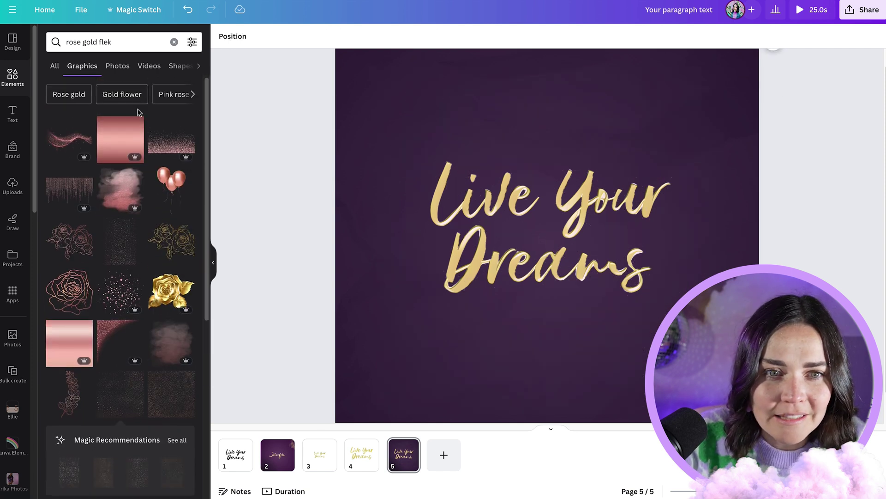
# Search the graphics for "gold glitter" instead.
pyautogui.click(73, 42)
pyautogui.moveTo(66, 42); pyautogui.dragTo(113, 42)
pyautogui.write('gold glitt')
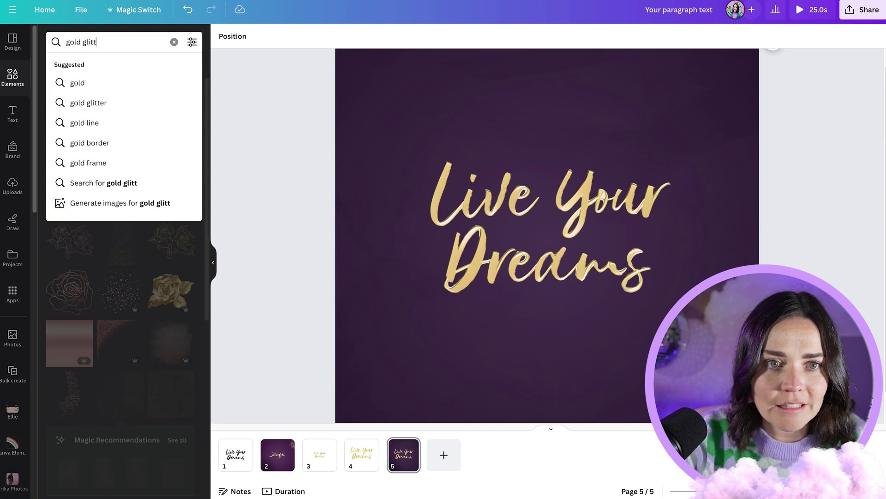
pyautogui.write('er')
pyautogui.press('Return')
# Try the gold star glitter graphic, delete it, and place the gold bokeh circles graphic in the page's lower-left corner.
pyautogui.click(70, 138)
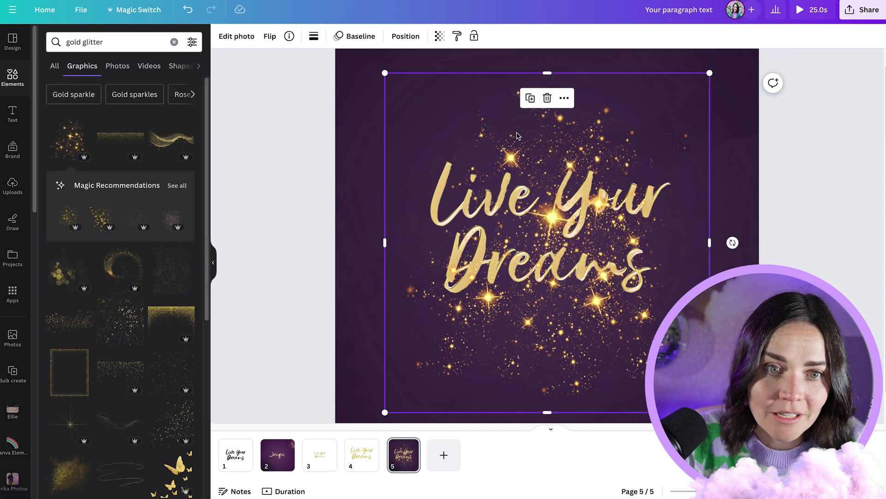
pyautogui.press('Delete')
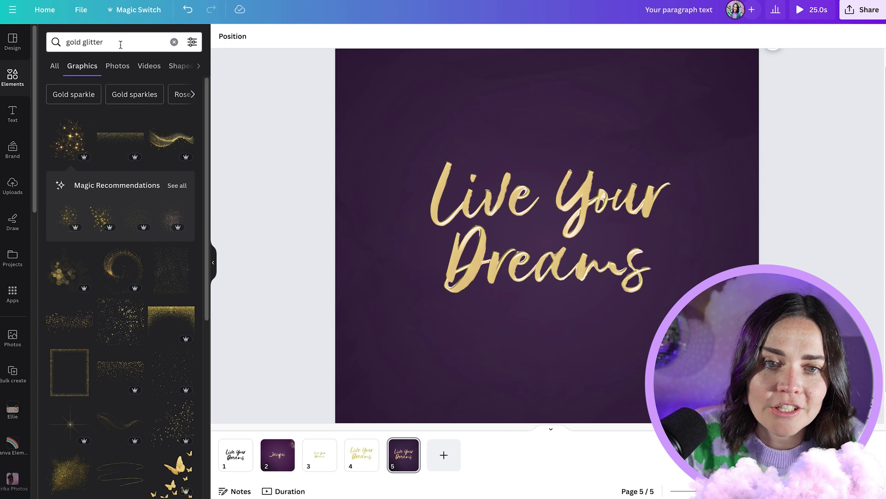
pyautogui.click(67, 275)
pyautogui.moveTo(478, 314); pyautogui.dragTo(347, 430)
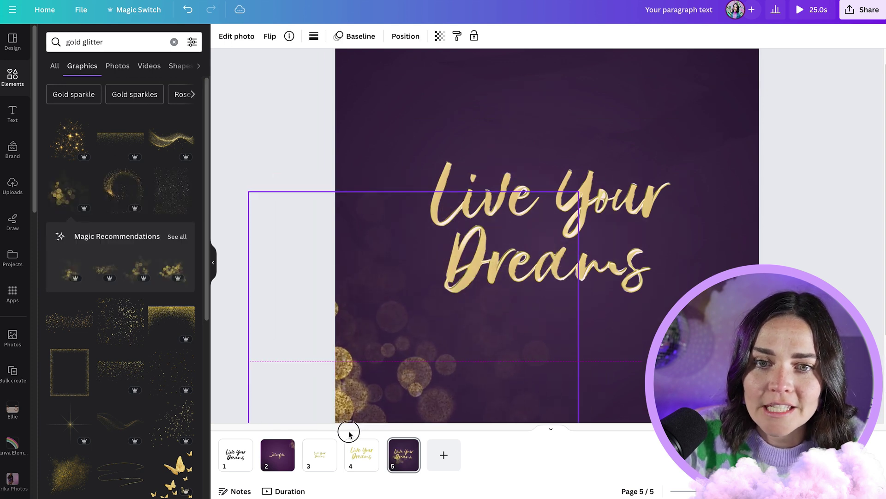
# Search the graphics for "gold sparkle" and place small copies of the glowing star on the ends of "Live" and "Dreams" and on the D.
pyautogui.doubleClick(86, 42)
pyautogui.write('sparkle')
pyautogui.press('Return')
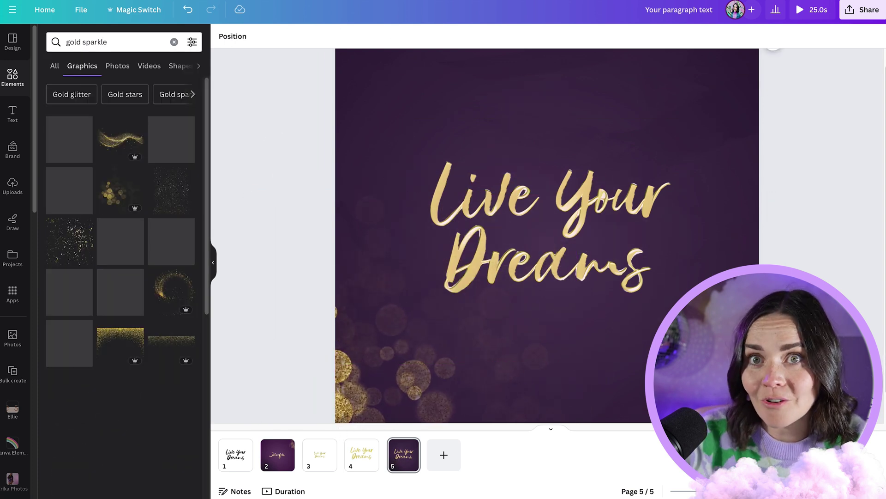
pyautogui.click(182, 154)
pyautogui.moveTo(716, 411); pyautogui.dragTo(637, 249)
pyautogui.click(476, 230)
pyautogui.hotkey('ctrl', 'd')
pyautogui.click(834, 262)
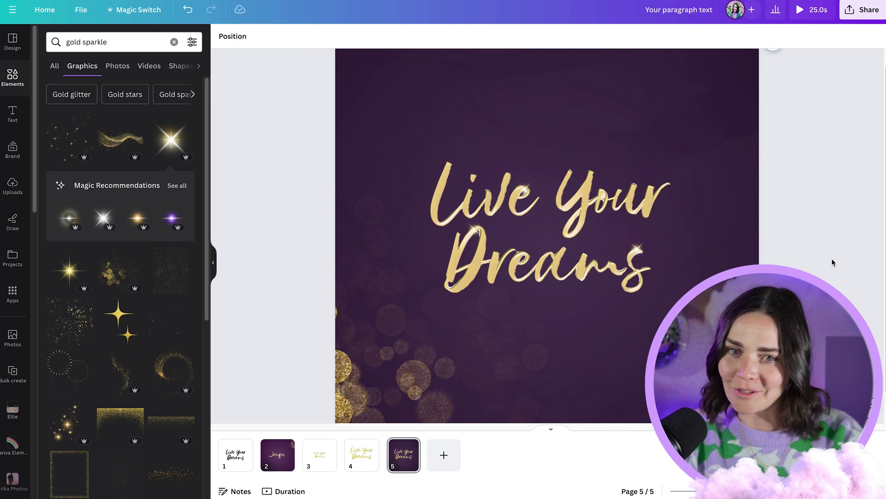
# Search the graphics for "gold fleck" and place the scattered gold dust graphic, enlarged, in the page's upper-right corner.
pyautogui.doubleClick(85, 43)
pyautogui.write('fleck')
pyautogui.press('Return')
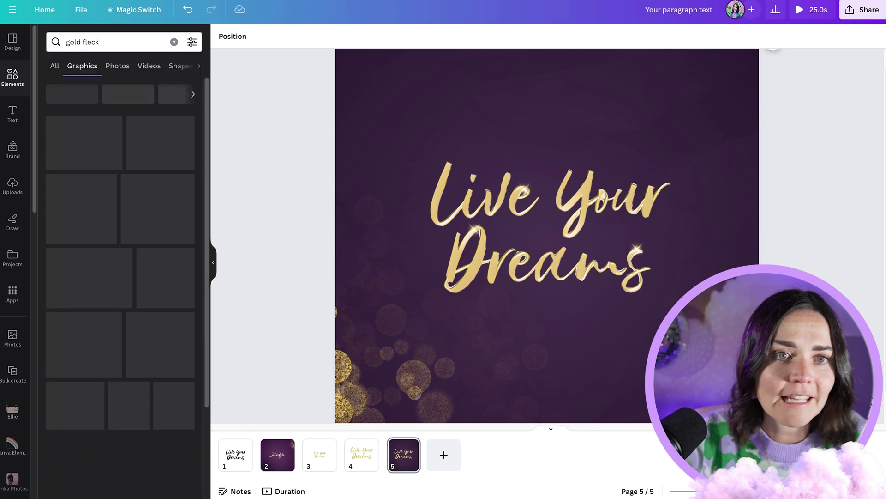
pyautogui.moveTo(120, 139); pyautogui.dragTo(665, 152)
pyautogui.moveTo(549, 256); pyautogui.dragTo(668, 175)
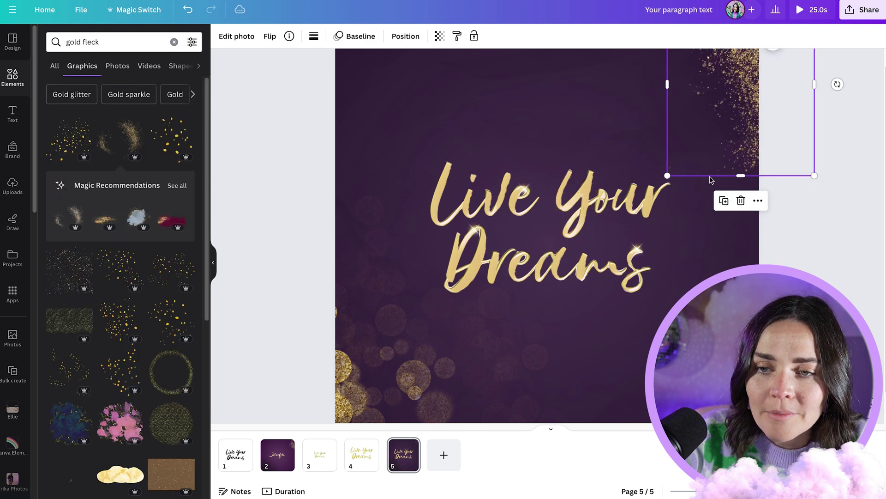
pyautogui.moveTo(815, 176); pyautogui.dragTo(857, 210)
pyautogui.click(794, 250)
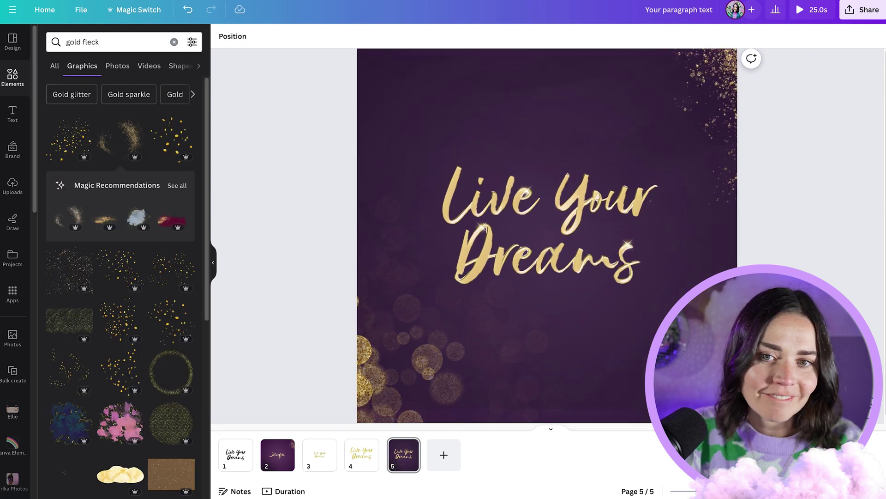
pyautogui.hotkey('ctrl', '-')
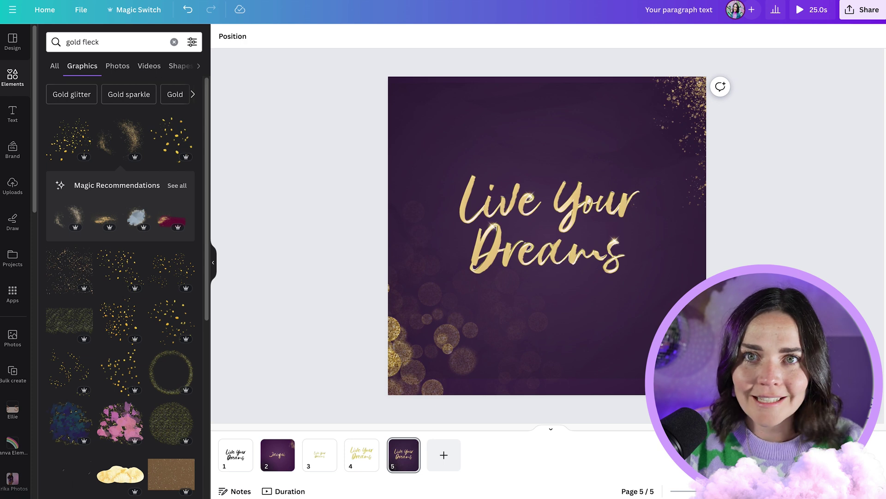